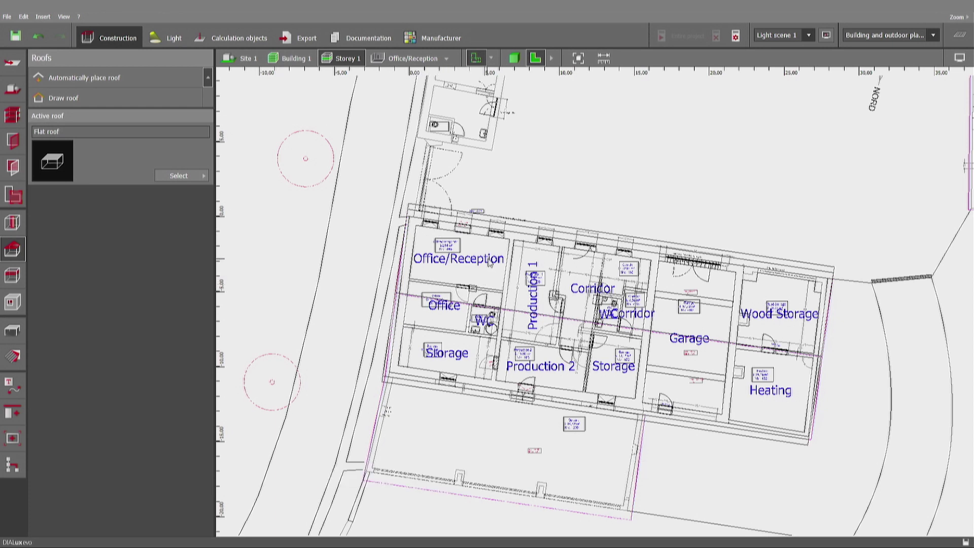
Clear the object picker's recent-objects history, keeping Cube as the active object
{"action": "left_click", "coordinate": [17, 329]}
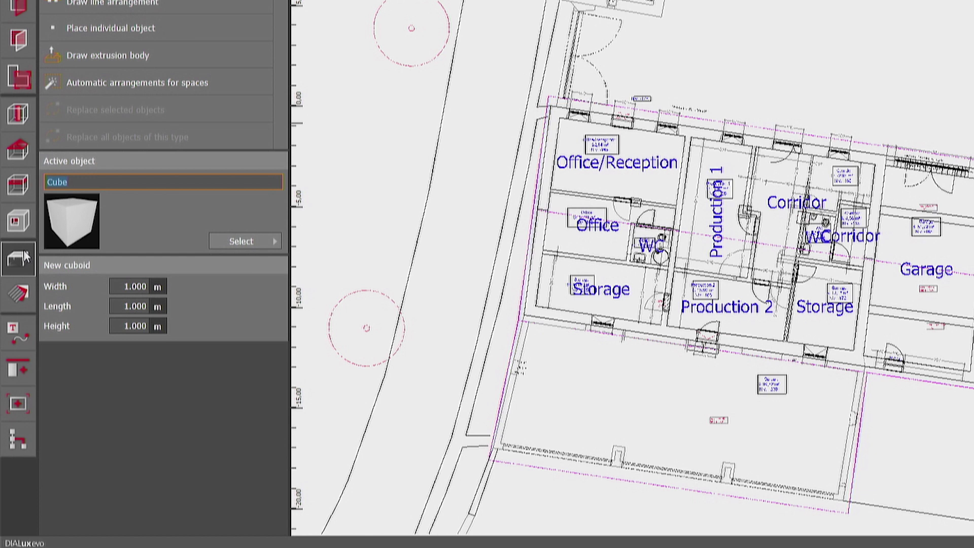
{"action": "left_click", "coordinate": [254, 241]}
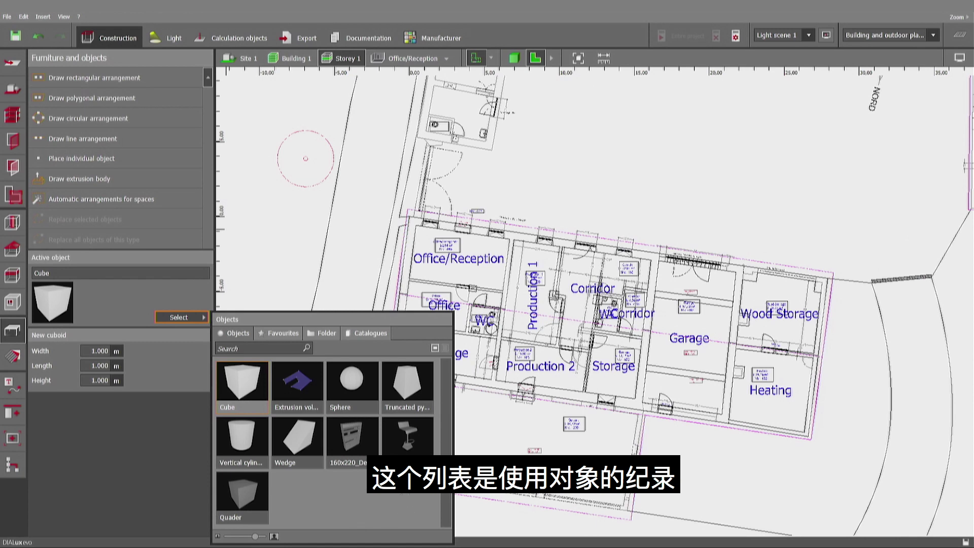
{"action": "right_click", "coordinate": [434, 494]}
{"action": "left_click", "coordinate": [463, 497]}
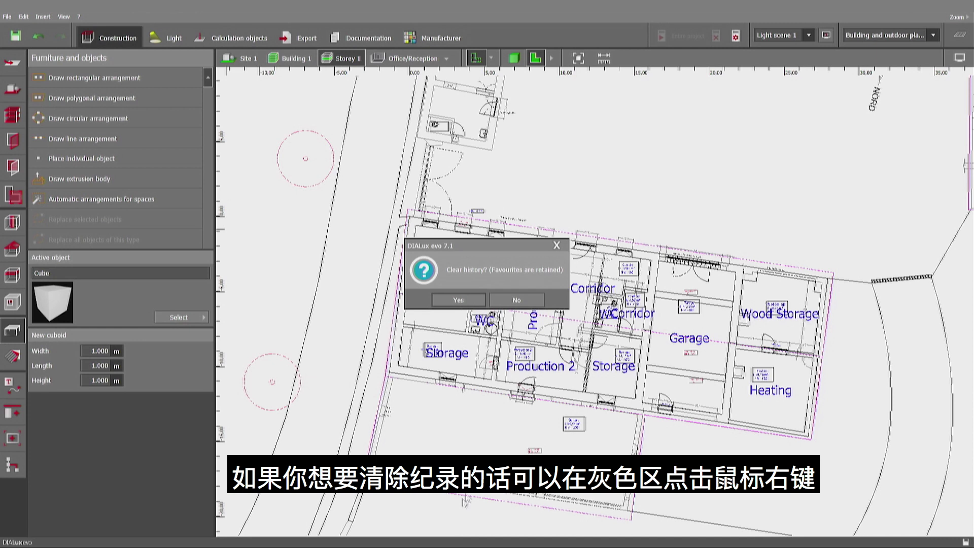
{"action": "left_click", "coordinate": [459, 304]}
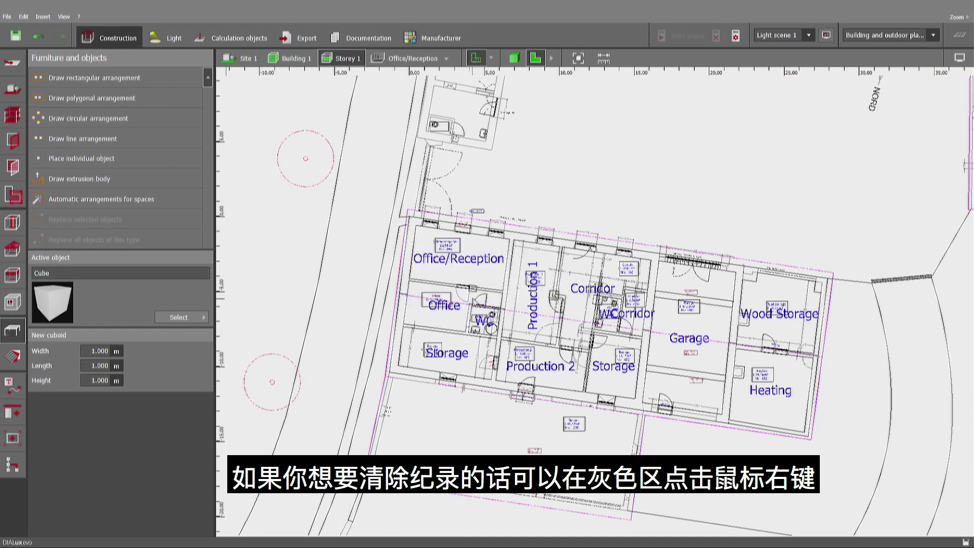
{"action": "left_click", "coordinate": [179, 317]}
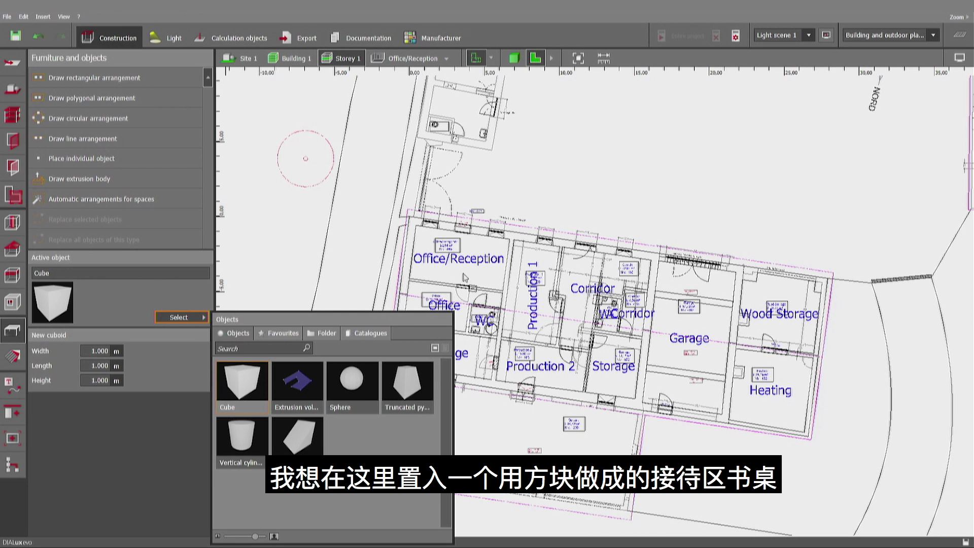
Place a 1 m cube, Object 1, in the Office/Reception room and zoom in on it
{"action": "left_click", "coordinate": [238, 376]}
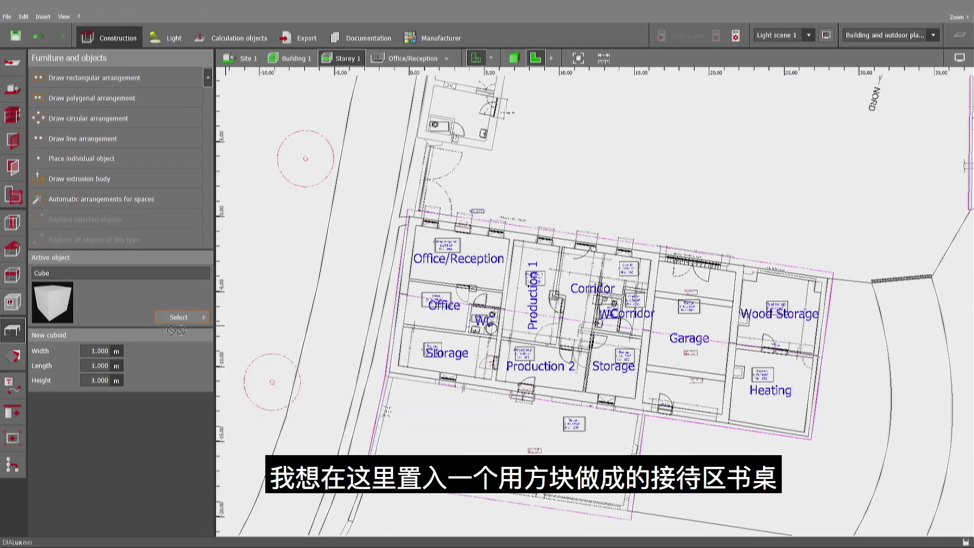
{"action": "left_click", "coordinate": [439, 273]}
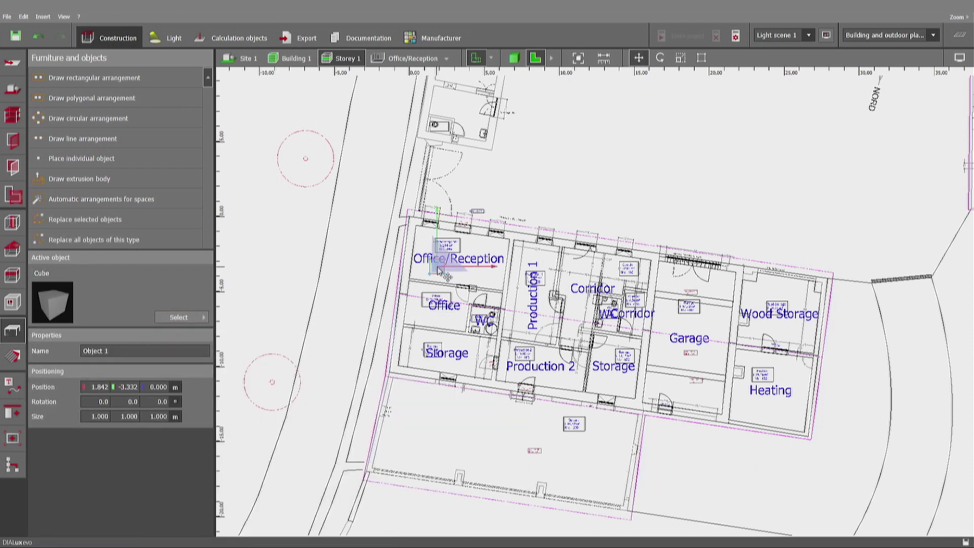
{"action": "scroll", "coordinate": [456, 276], "scroll_direction": "up", "scroll_amount": 3}
{"action": "scroll", "coordinate": [463, 278], "scroll_direction": "up", "scroll_amount": 3}
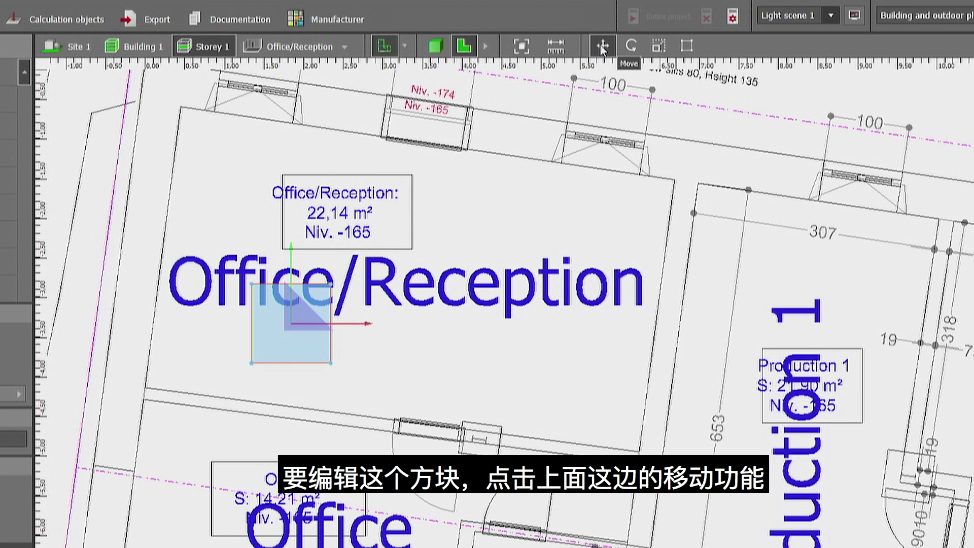
{"action": "left_click", "coordinate": [602, 46]}
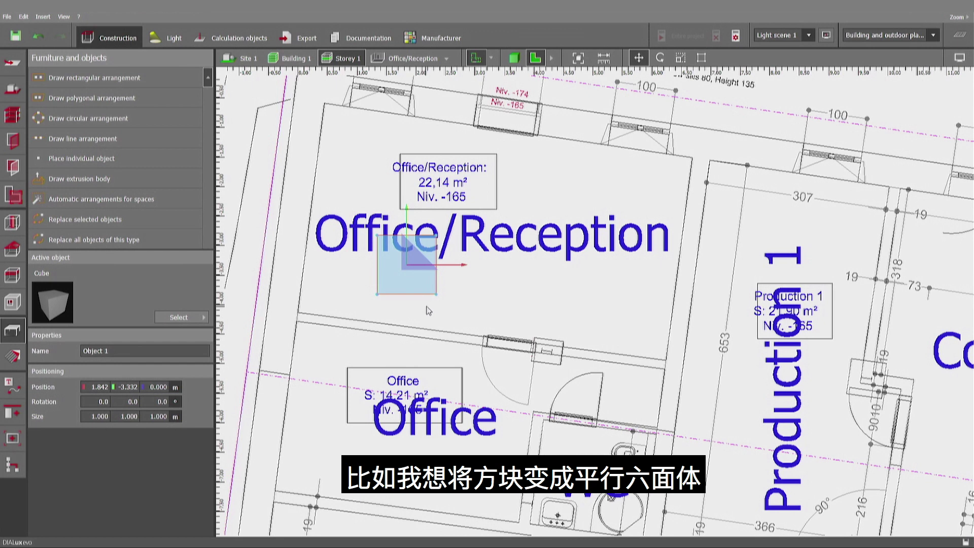
Roughly shrink the cube's depth with the Scale tool handles
{"action": "left_click", "coordinate": [680, 58]}
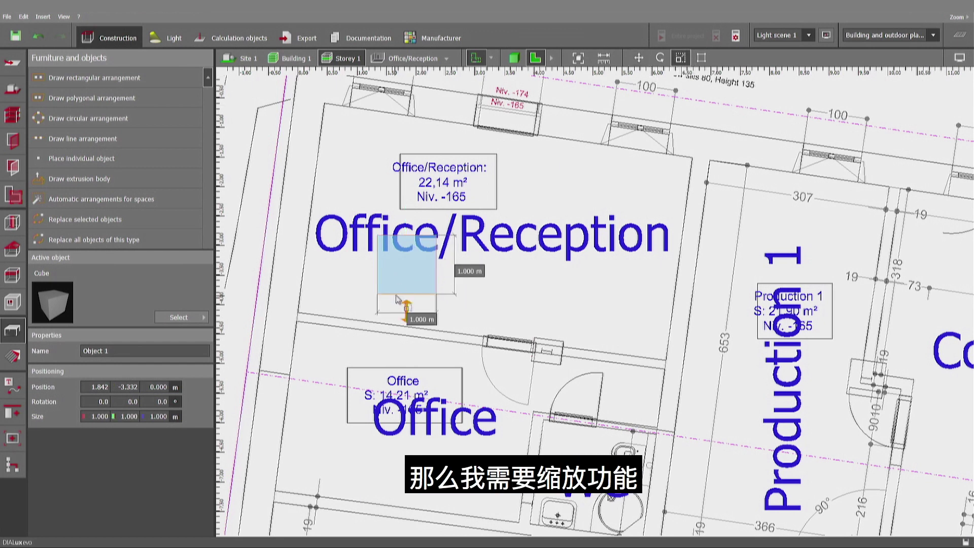
{"action": "left_click_drag", "start_coordinate": [404, 302], "coordinate": [496, 247]}
{"action": "left_click_drag", "start_coordinate": [446, 274], "coordinate": [450, 270]}
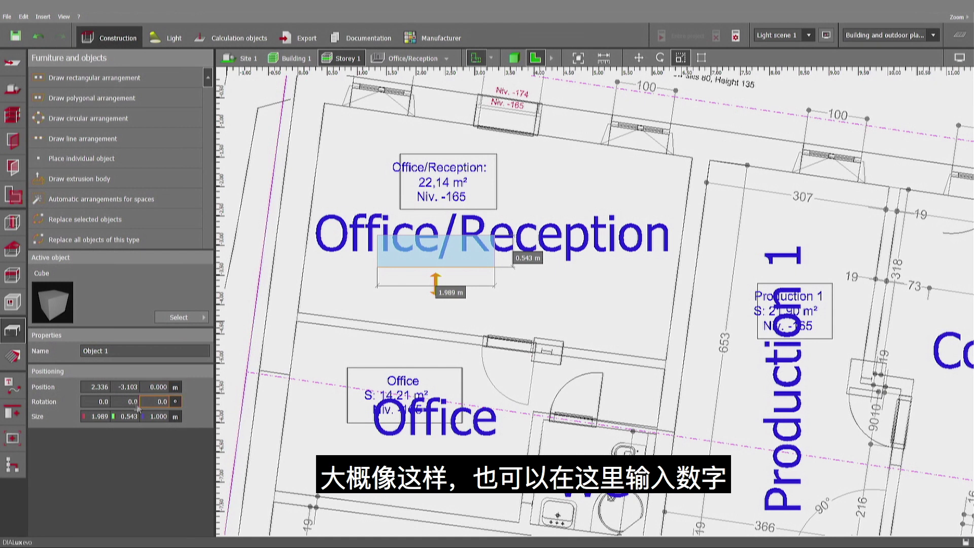
Set the cube's size exactly to 2.4 × 0.6 × 0.85 m, then show the building in 3D
{"action": "left_click", "coordinate": [102, 416]}
{"action": "type", "text": "2"}
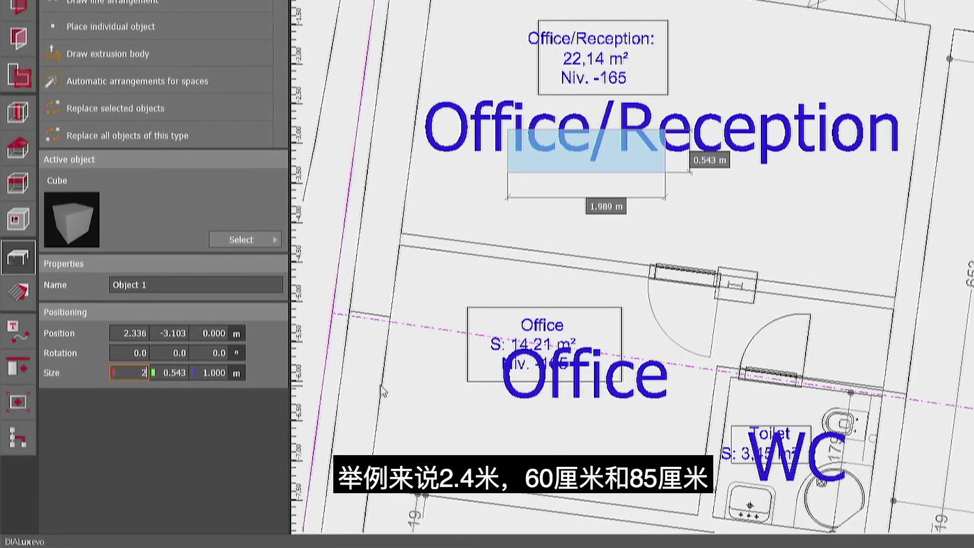
{"action": "type", "text": ".4"}
{"action": "key", "text": "Tab"}
{"action": "key", "text": "BackSpace"}
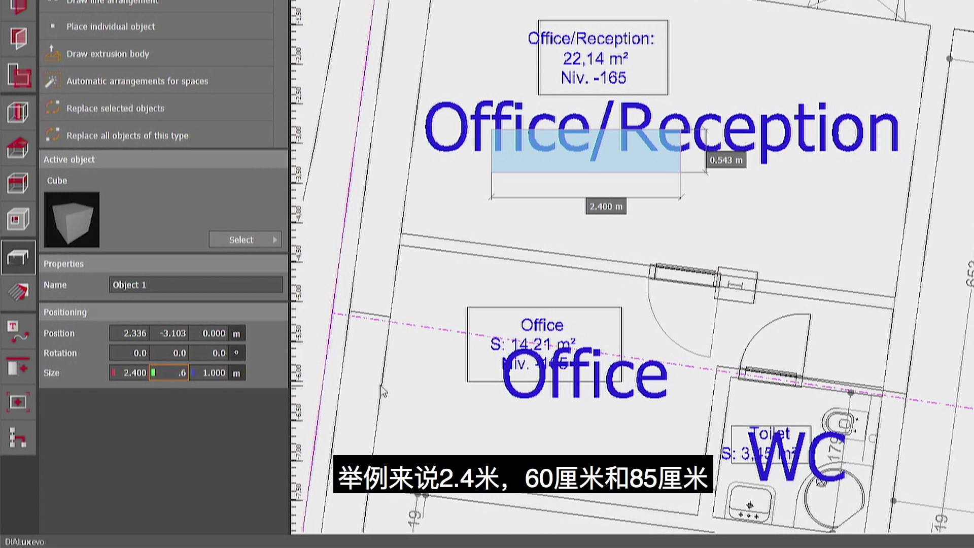
{"action": "key", "text": "Tab"}
{"action": "key", "text": "BackSpace"}
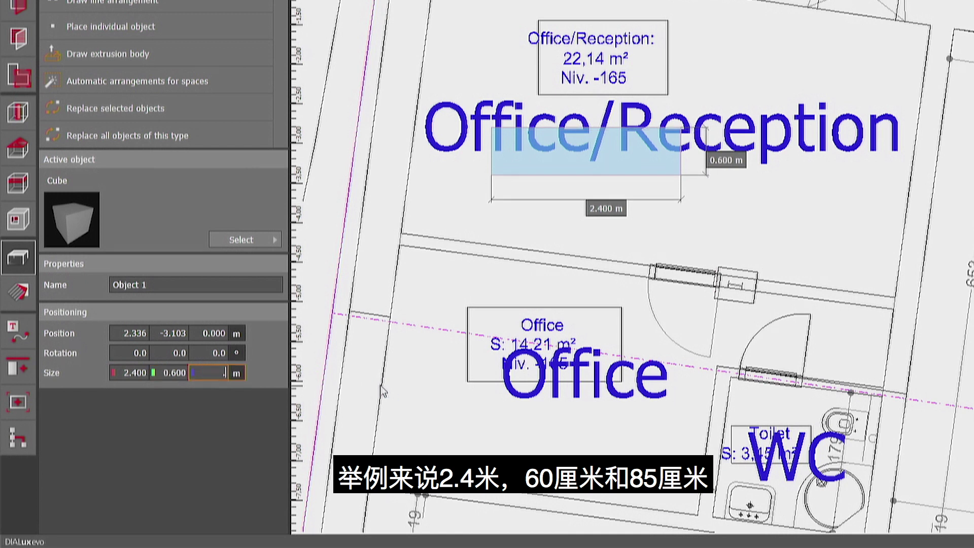
{"action": "type", "text": ".85"}
{"action": "key", "text": "Return"}
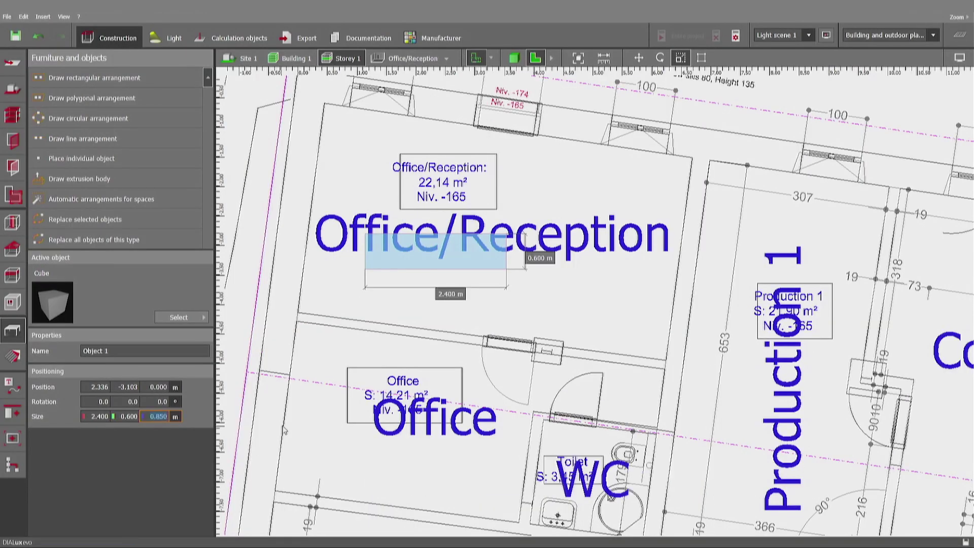
{"action": "left_click", "coordinate": [520, 53]}
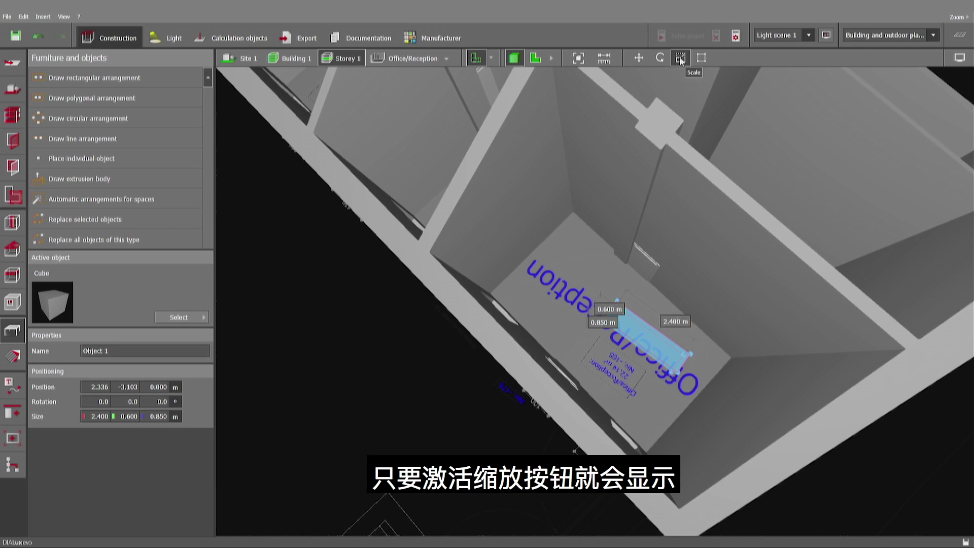
Copy the desk cube and paste it in place as Object 2
{"action": "left_click", "coordinate": [405, 378]}
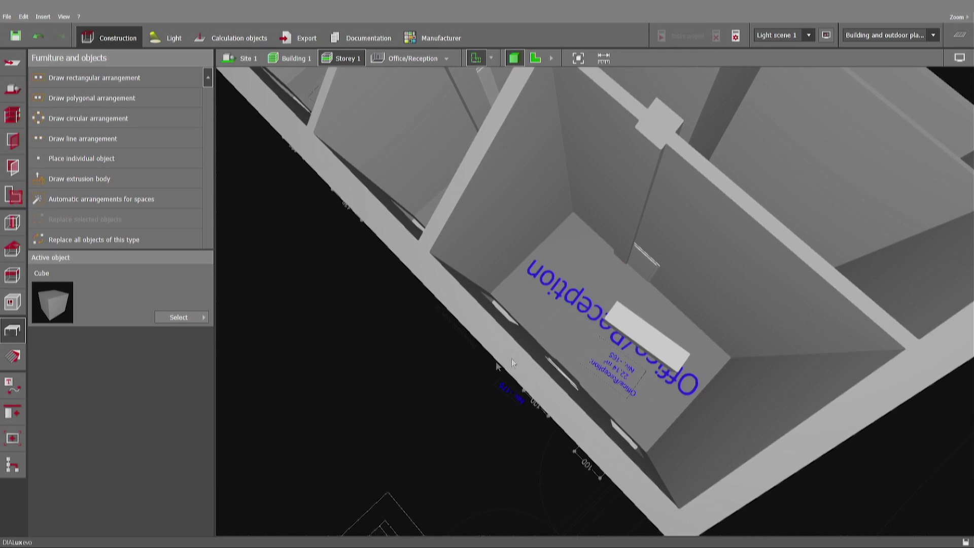
{"action": "left_click", "coordinate": [653, 341]}
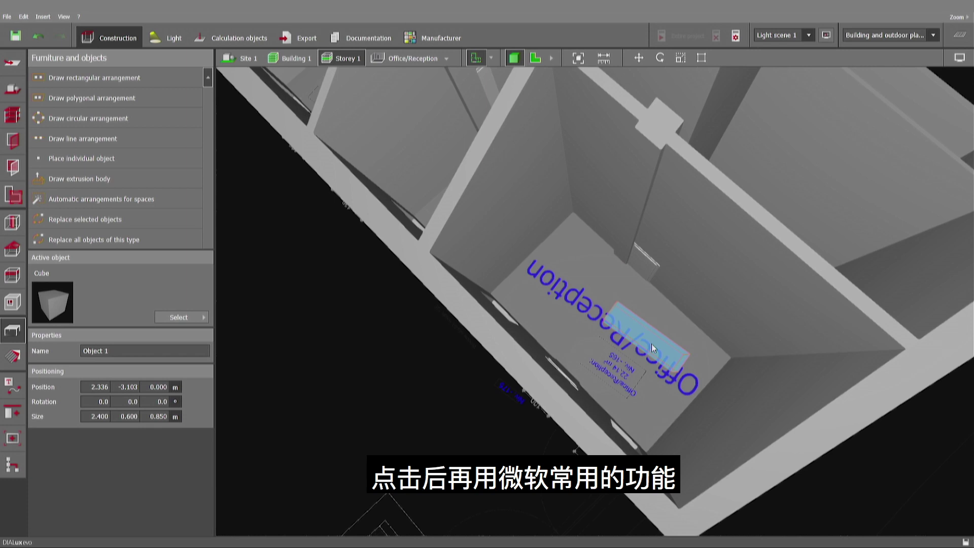
{"action": "key", "text": "ctrl+c"}
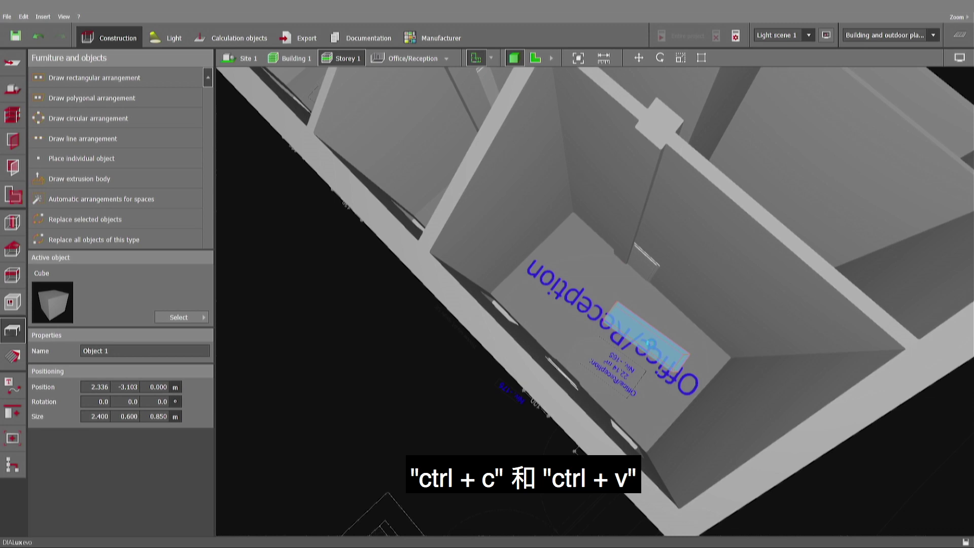
{"action": "key", "text": "ctrl+v"}
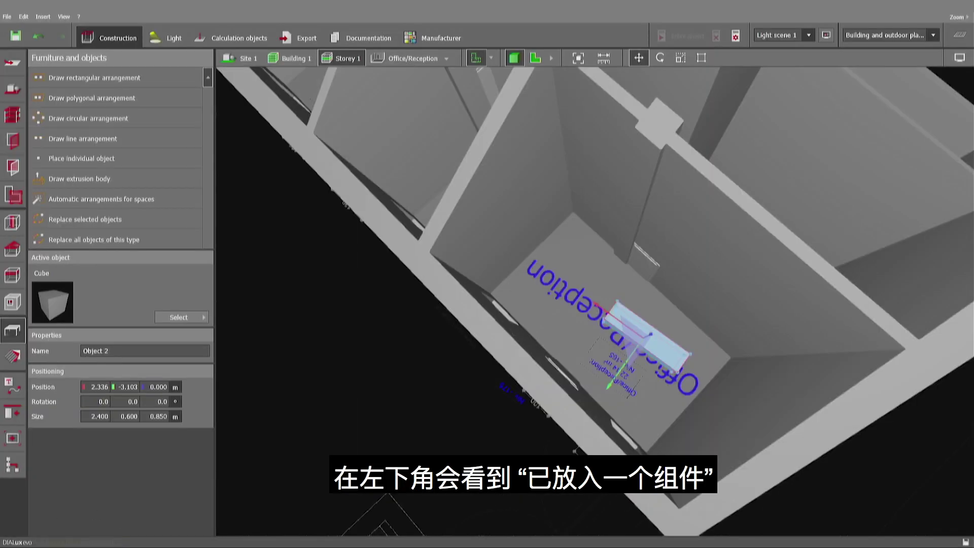
Raise Object 2 to 0.85 m onto the desk top and resize it to 2.4 × 0.2 × 0.3 m
{"action": "scroll", "coordinate": [680, 370], "scroll_direction": "up", "scroll_amount": 5}
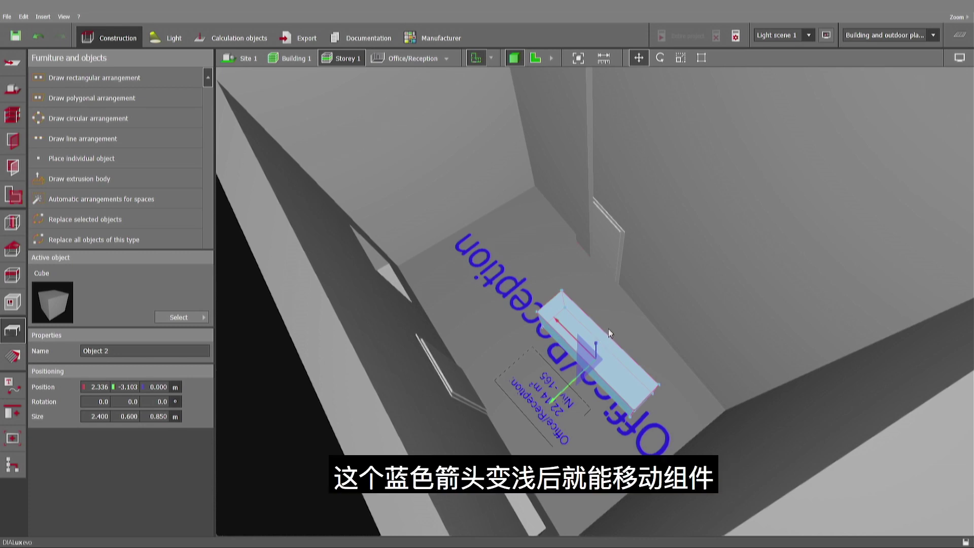
{"action": "left_click_drag", "start_coordinate": [600, 340], "coordinate": [598, 323]}
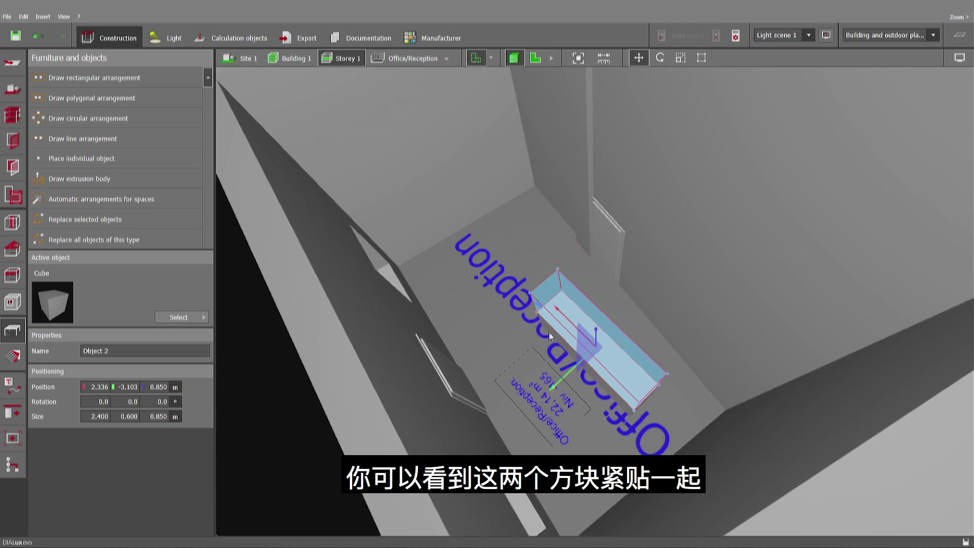
{"action": "left_click", "coordinate": [98, 416]}
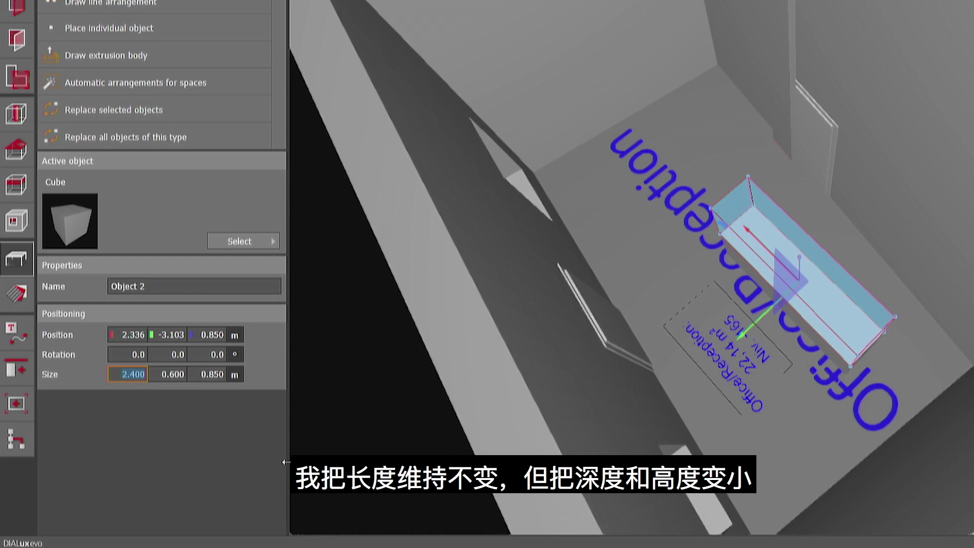
{"action": "key", "text": "Tab"}
{"action": "key", "text": "BackSpace"}
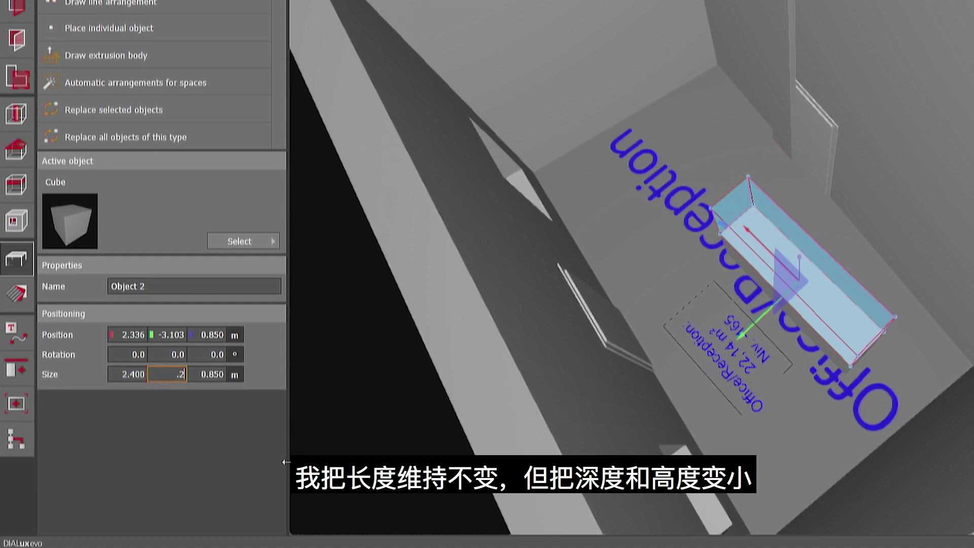
{"action": "type", "text": ".2"}
{"action": "key", "text": "Tab"}
{"action": "key", "text": "BackSpace"}
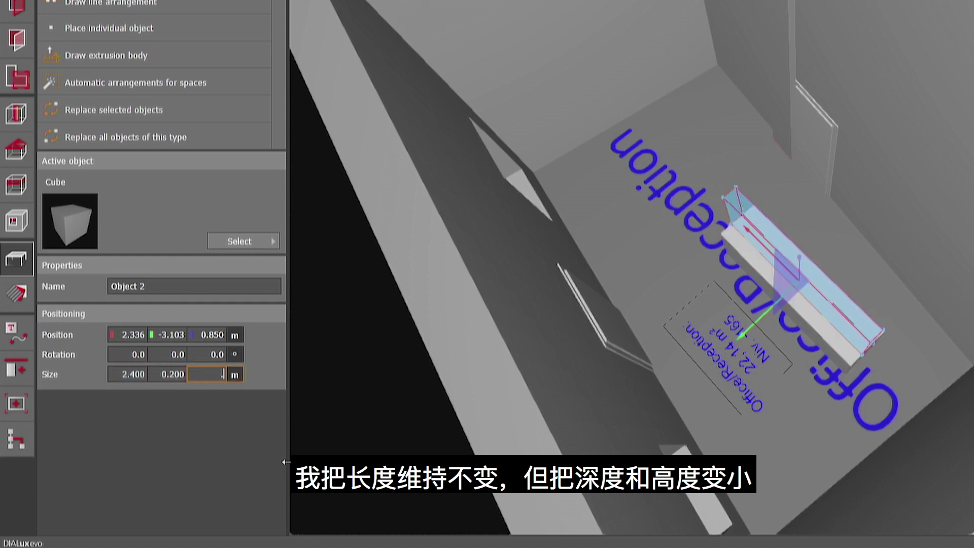
{"action": "key", "text": "Return"}
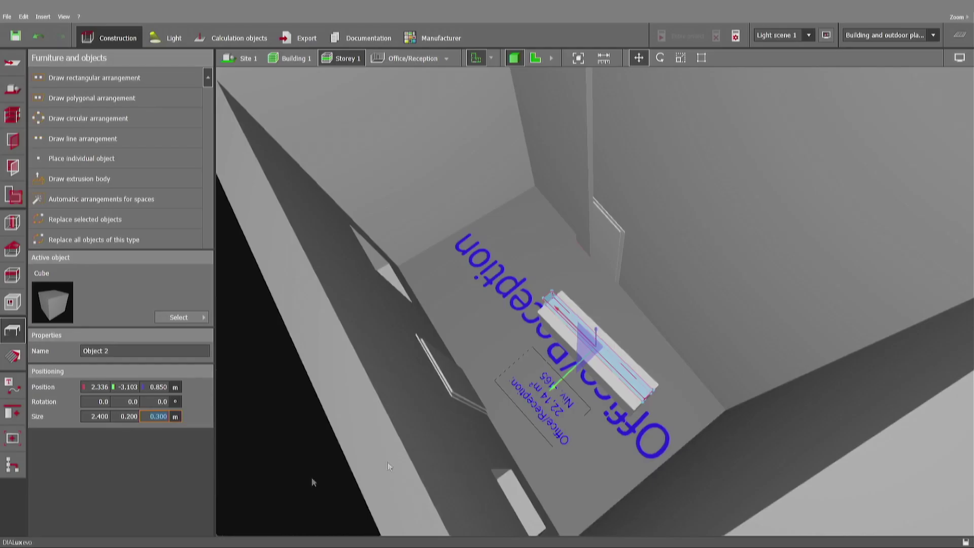
{"action": "scroll", "coordinate": [585, 319], "scroll_direction": "up", "scroll_amount": 5}
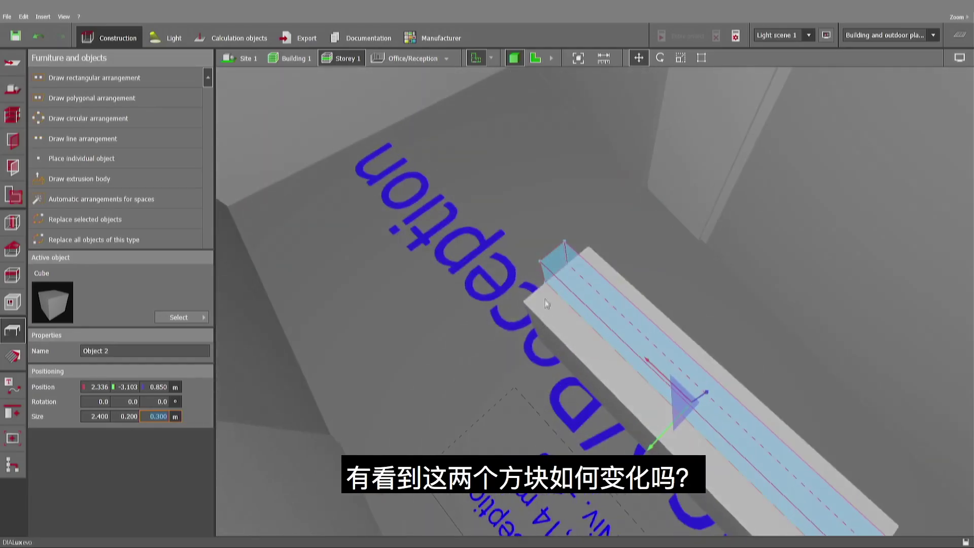
In the 2-D plan, shift Object 2 up to the desk's edge at 2.336, -2.903, 0.850
{"action": "left_click", "coordinate": [535, 58]}
{"action": "scroll", "coordinate": [509, 258], "scroll_direction": "up", "scroll_amount": 3}
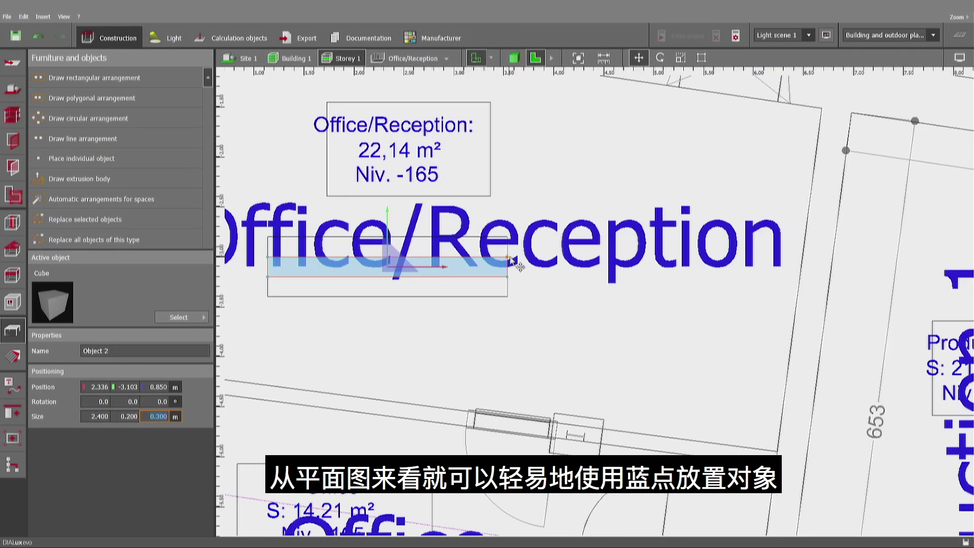
{"action": "left_click_drag", "start_coordinate": [508, 260], "coordinate": [511, 243]}
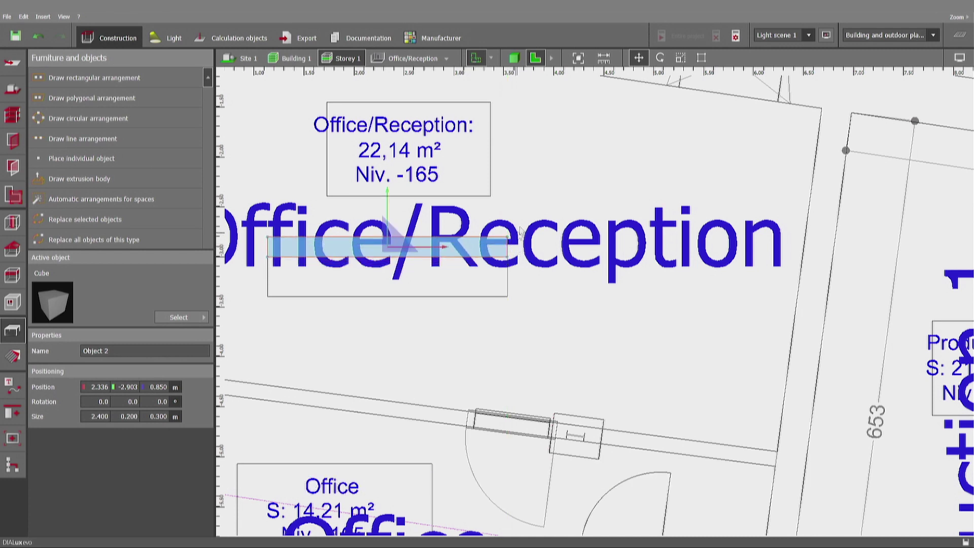
Rotate both desk parts together to about -8.3°
{"action": "left_click", "coordinate": [455, 283], "text": "shift"}
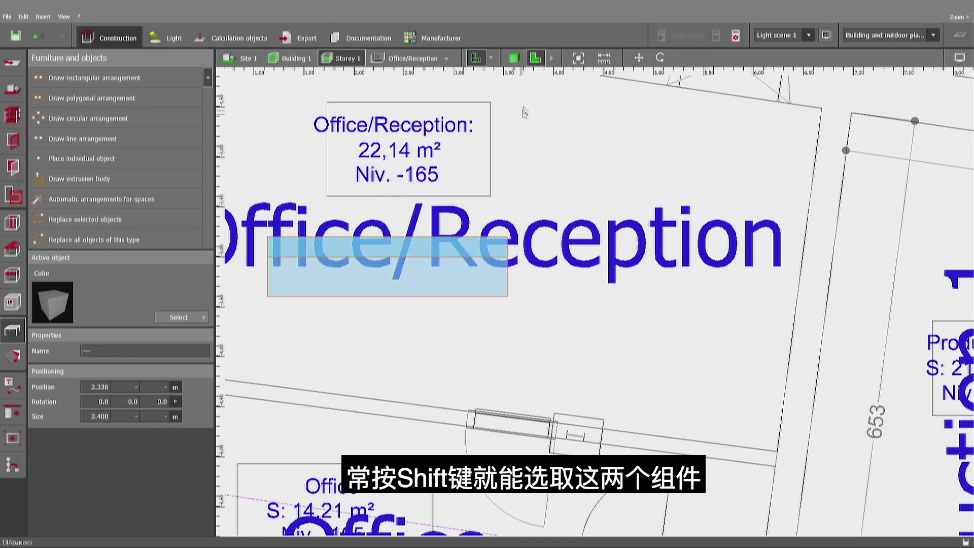
{"action": "left_click", "coordinate": [660, 59]}
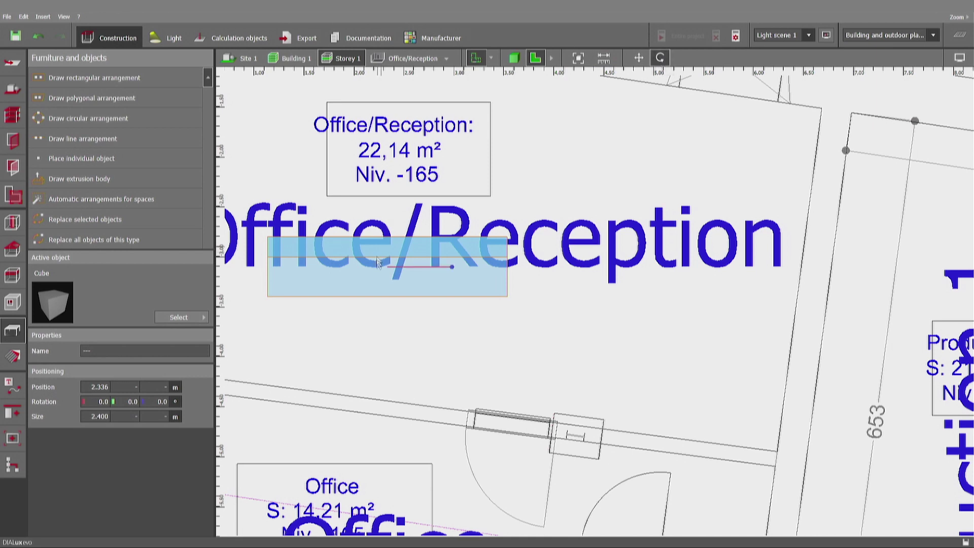
{"action": "left_click", "coordinate": [458, 271]}
{"action": "mouse_move", "coordinate": [458, 271]}
{"action": "left_mouse_down"}
{"action": "mouse_move", "coordinate": [434, 327]}
{"action": "mouse_move", "coordinate": [462, 262]}
{"action": "left_mouse_up"}
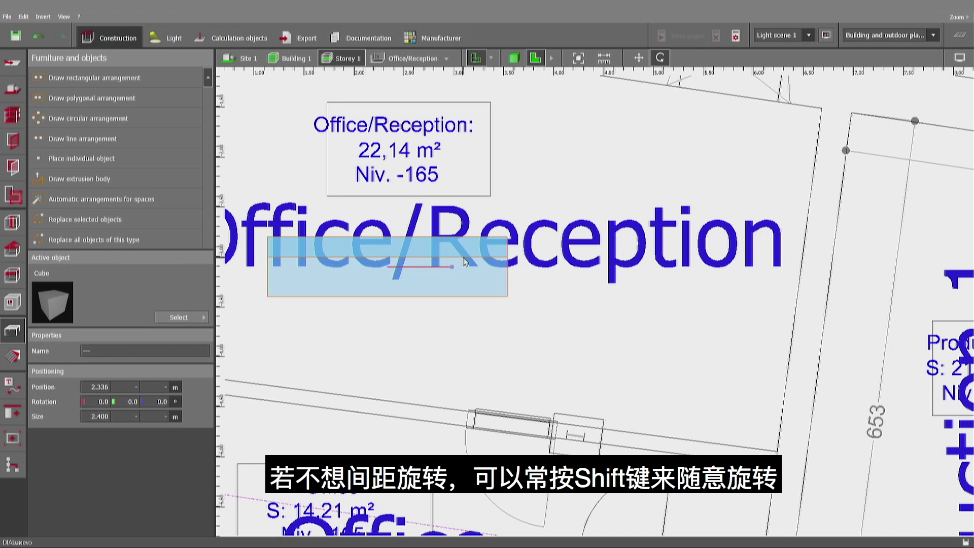
{"action": "left_click_drag", "start_coordinate": [463, 262], "coordinate": [468, 285]}
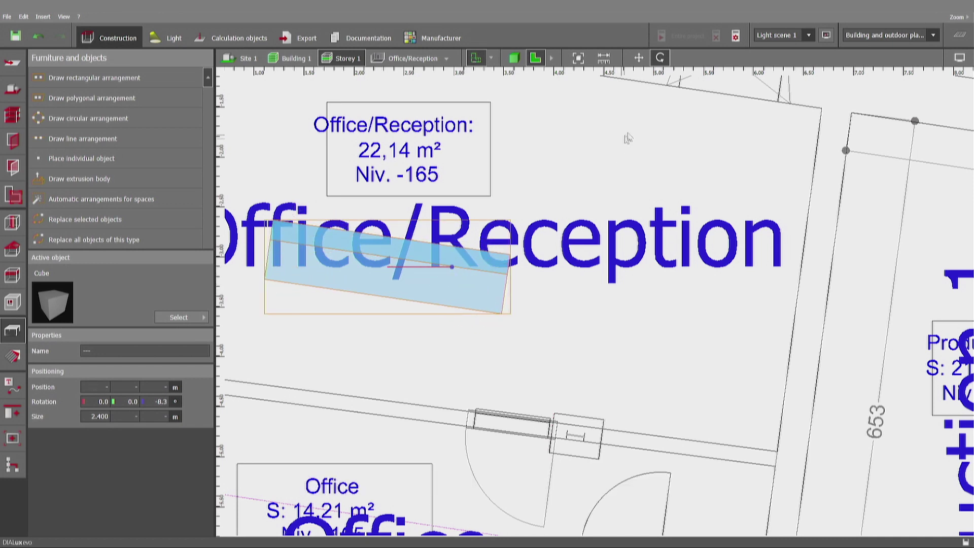
Recentre the plan and move the rotated desk slightly to the right
{"action": "left_click", "coordinate": [639, 58]}
{"action": "left_click_drag", "start_coordinate": [401, 251], "coordinate": [519, 252]}
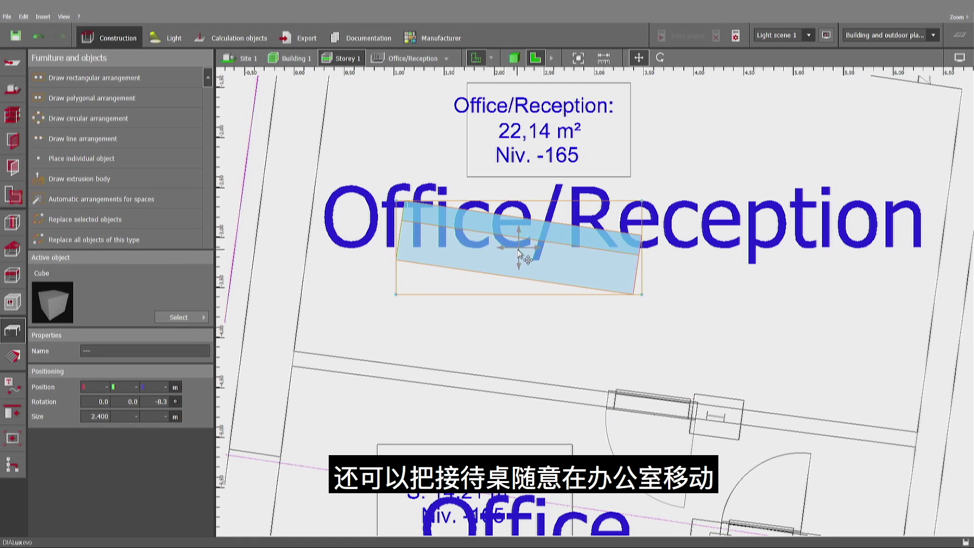
{"action": "left_click_drag", "start_coordinate": [518, 252], "coordinate": [555, 253]}
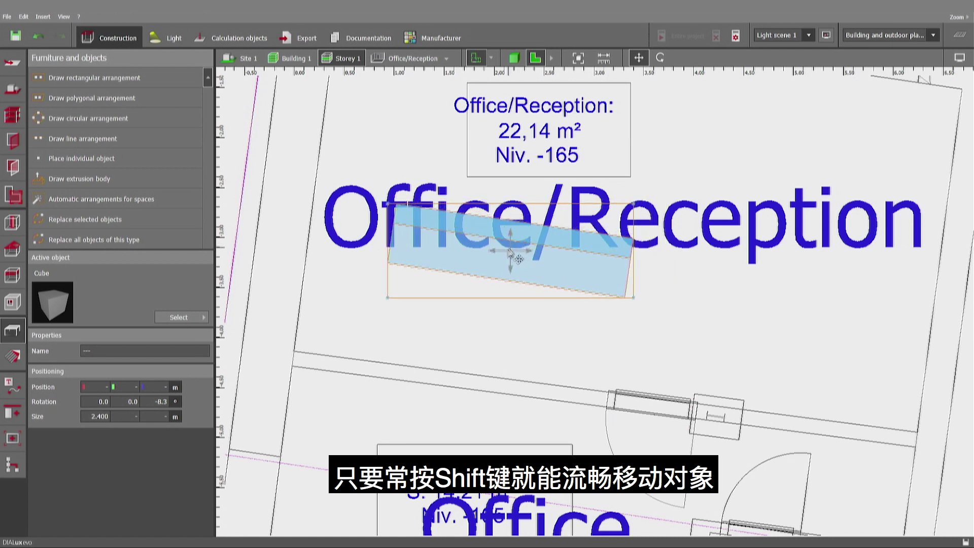
{"action": "left_click_drag", "start_coordinate": [509, 252], "coordinate": [516, 254], "text": "shift"}
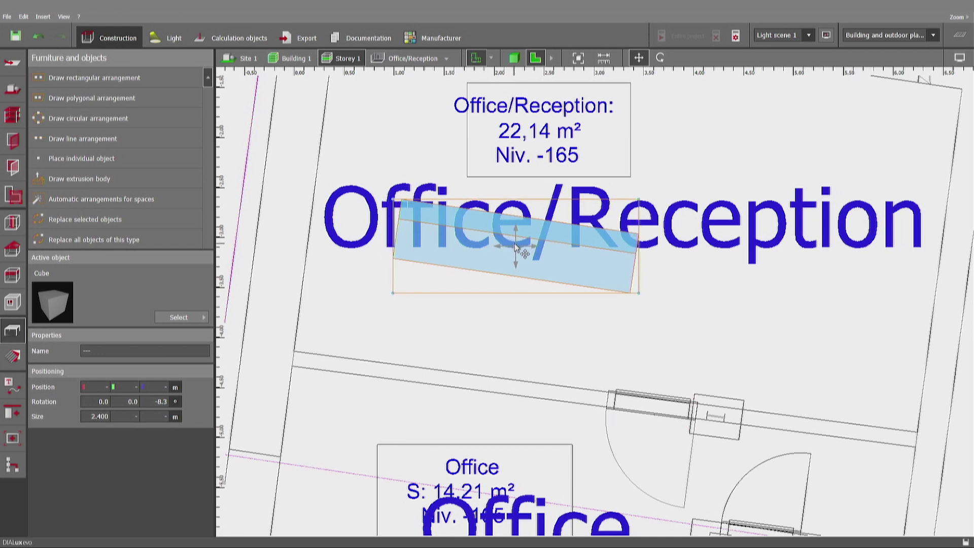
{"action": "left_click", "coordinate": [702, 286]}
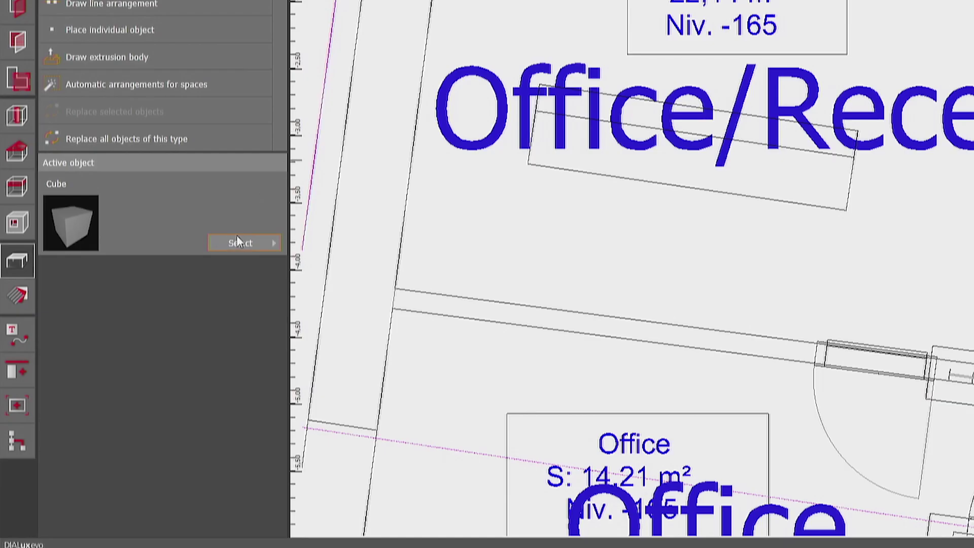
Pick Bar stool from Office furniture > Chairs in the object catalogue
{"action": "left_click", "coordinate": [178, 315]}
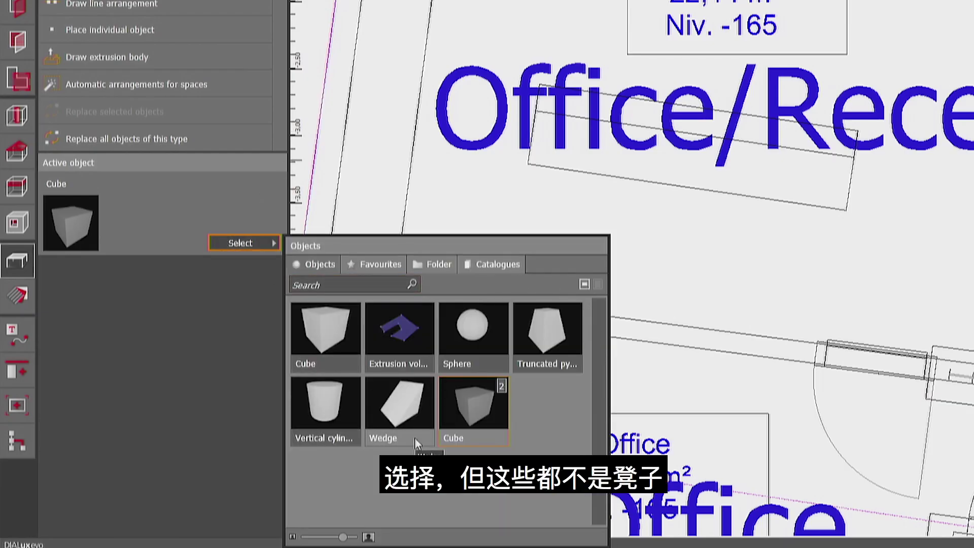
{"action": "left_click", "coordinate": [492, 265]}
{"action": "left_click", "coordinate": [337, 326]}
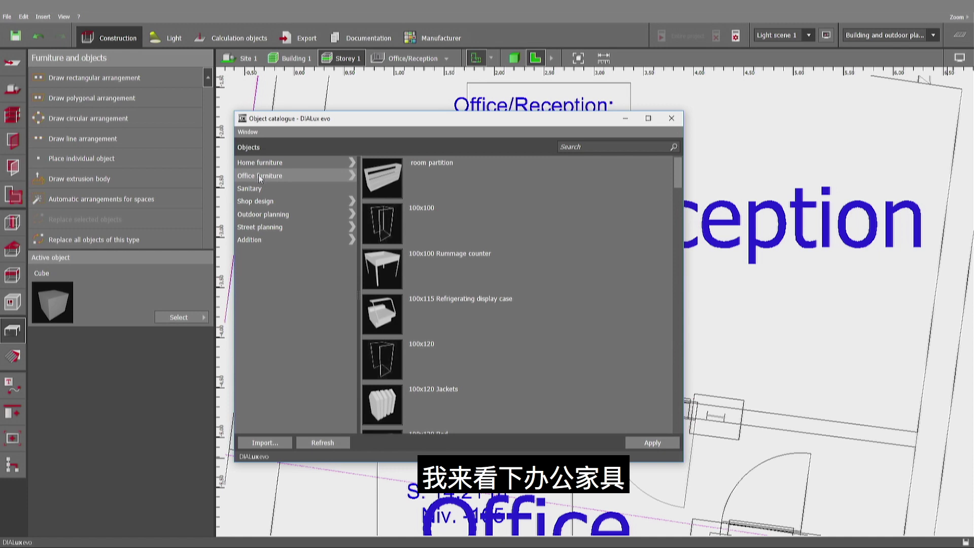
{"action": "left_click", "coordinate": [259, 175]}
{"action": "left_click", "coordinate": [259, 176]}
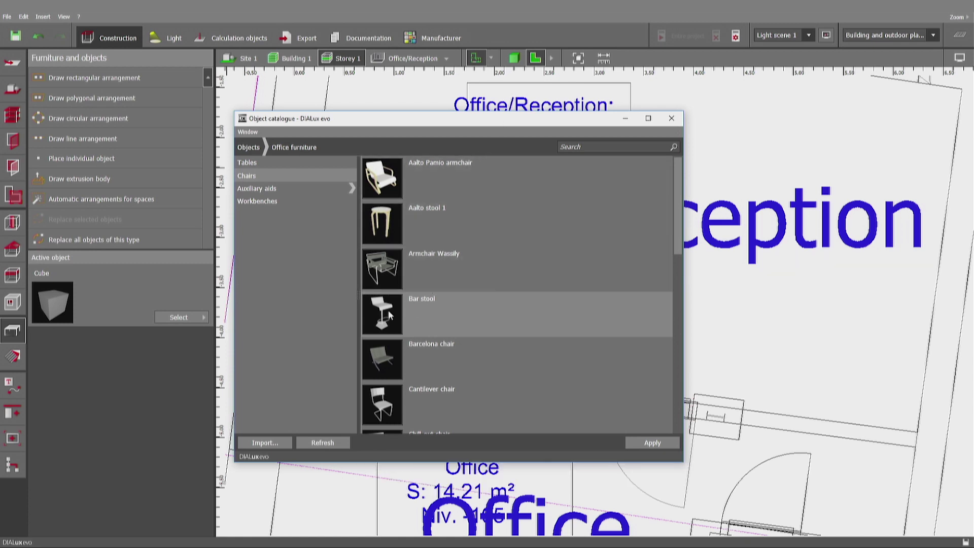
{"action": "double_click", "coordinate": [388, 309]}
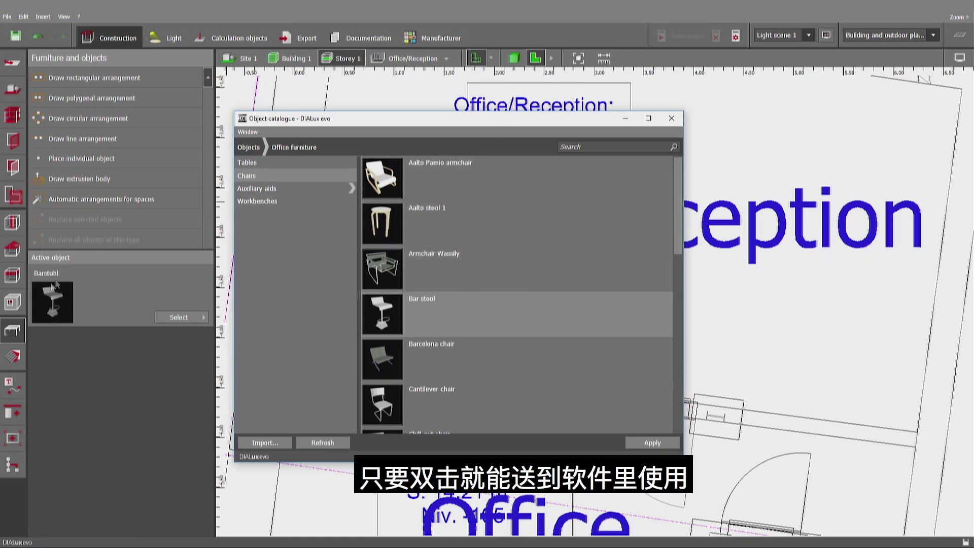
Place a bar stool, Object 3, behind the reception desk and rotate it toward the desk
{"action": "left_click_drag", "start_coordinate": [383, 308], "coordinate": [242, 290]}
{"action": "left_click_drag", "start_coordinate": [484, 312], "coordinate": [497, 311]}
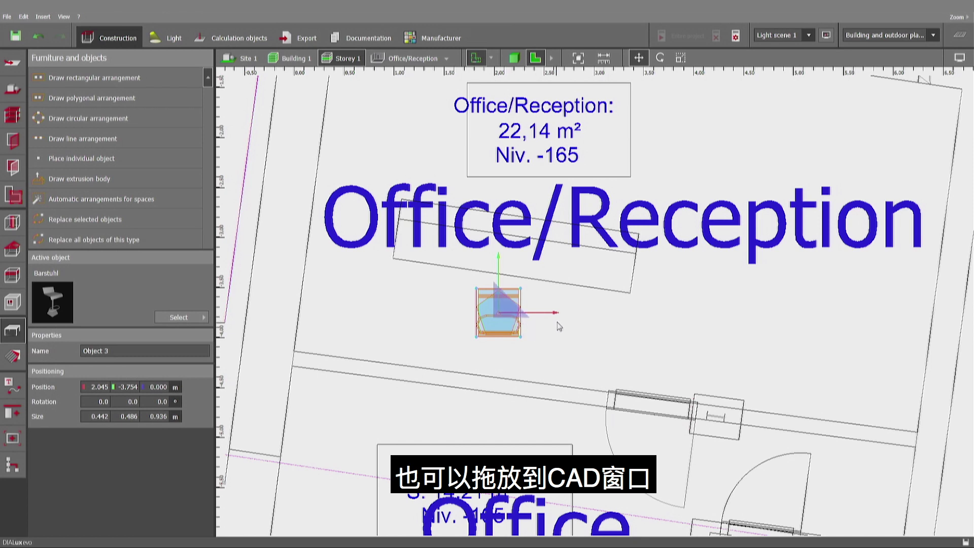
{"action": "key", "text": "r"}
{"action": "left_click_drag", "start_coordinate": [562, 320], "coordinate": [436, 296]}
{"action": "mouse_move", "coordinate": [369, 294]}
{"action": "left_mouse_down"}
{"action": "mouse_move", "coordinate": [393, 279]}
{"action": "mouse_move", "coordinate": [370, 290]}
{"action": "mouse_move", "coordinate": [380, 279]}
{"action": "mouse_move", "coordinate": [369, 302]}
{"action": "left_mouse_up"}
Search the Objects catalogue for 'shel' and make the 160x220 Design shelf active
{"action": "left_click", "coordinate": [369, 306]}
{"action": "scroll", "coordinate": [373, 294], "scroll_direction": "down", "scroll_amount": 5}
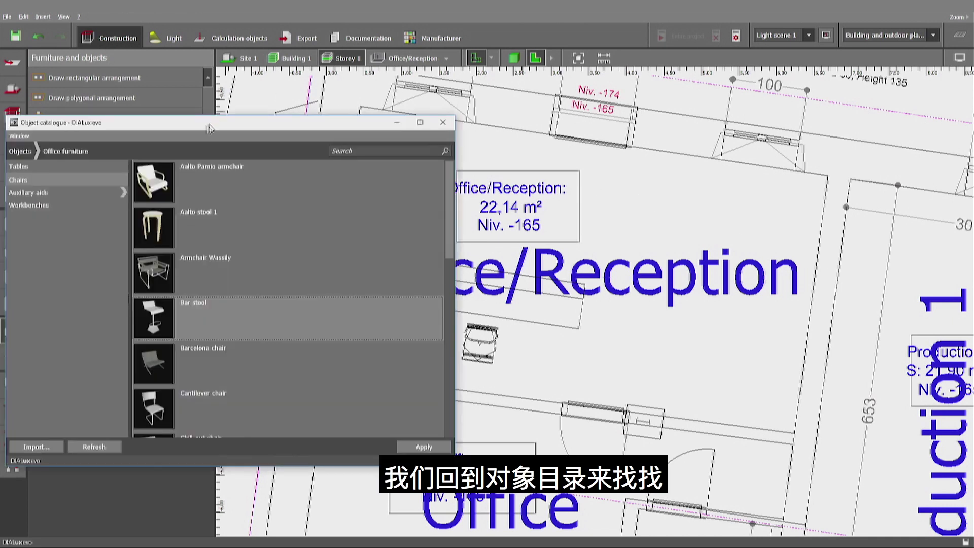
{"action": "left_click", "coordinate": [20, 151]}
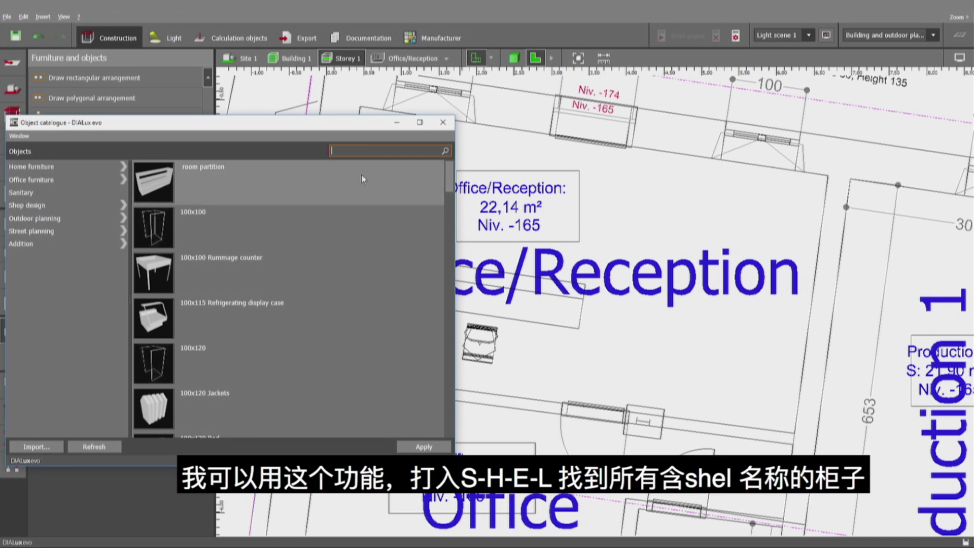
{"action": "type", "text": "sh"}
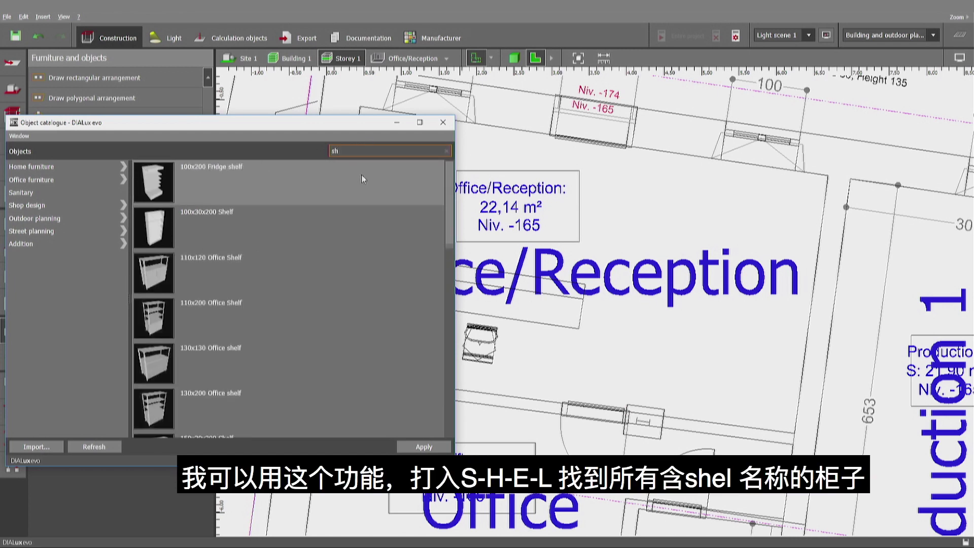
{"action": "type", "text": "el"}
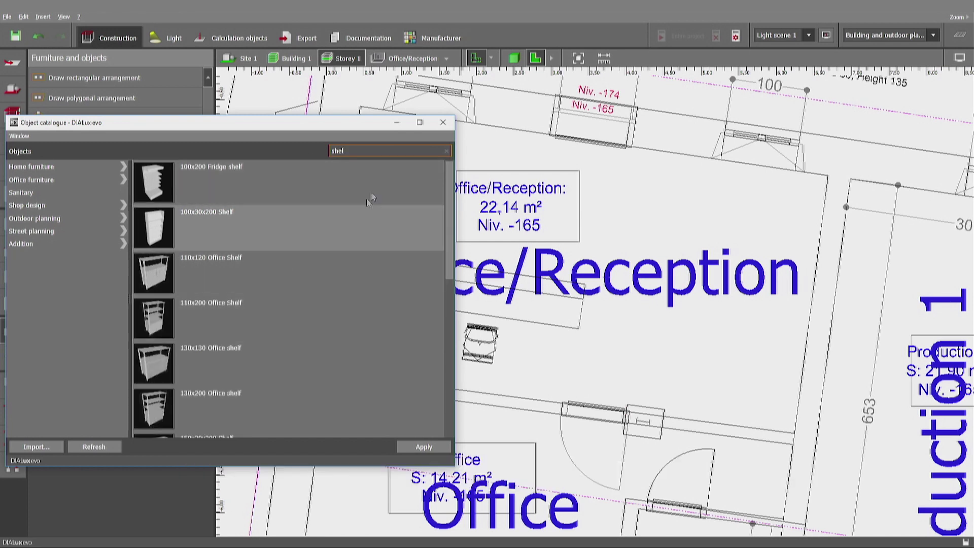
{"action": "left_click_drag", "start_coordinate": [449, 221], "coordinate": [450, 339]}
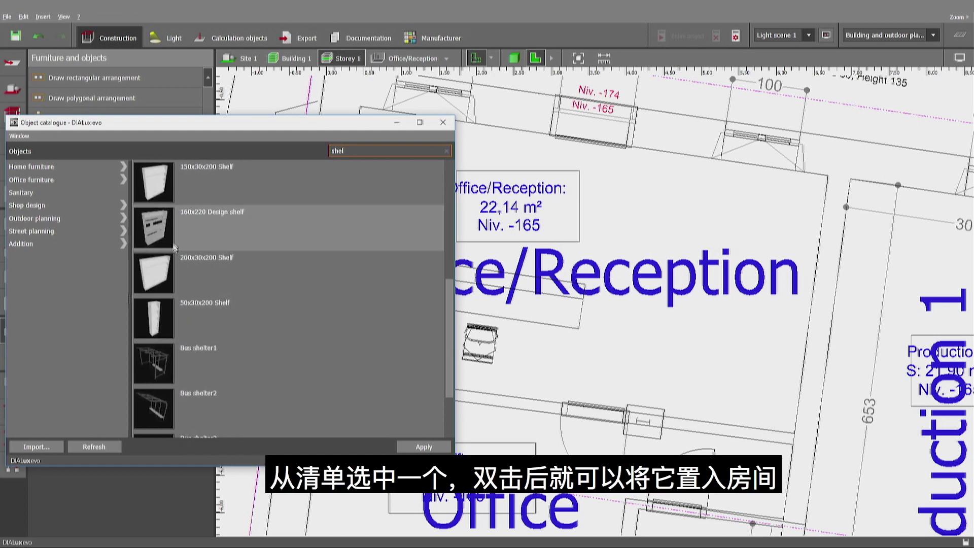
{"action": "left_click", "coordinate": [215, 219]}
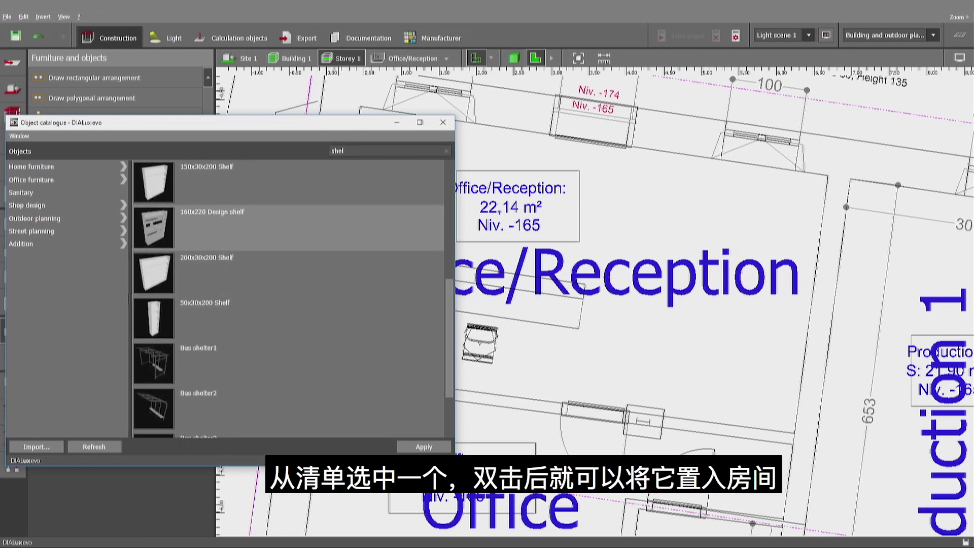
{"action": "double_click", "coordinate": [215, 219]}
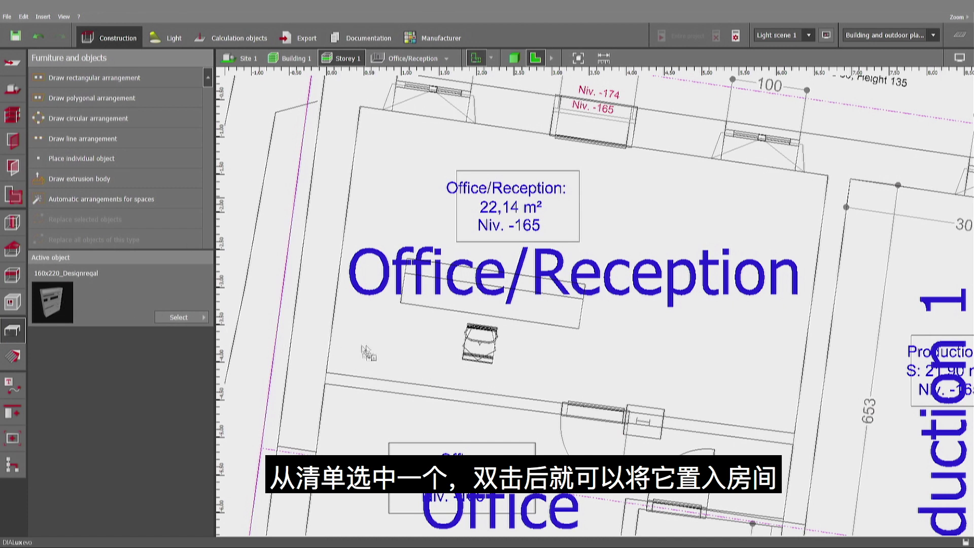
Place the Design shelf in the room's lower-left corner, turned about 83° along the left wall
{"action": "left_click", "coordinate": [401, 357]}
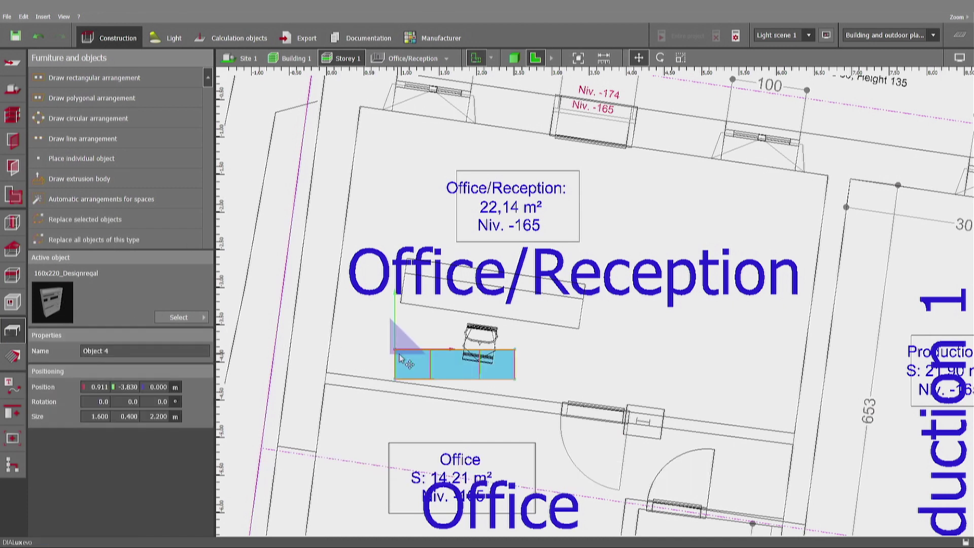
{"action": "left_click_drag", "start_coordinate": [400, 357], "coordinate": [329, 376]}
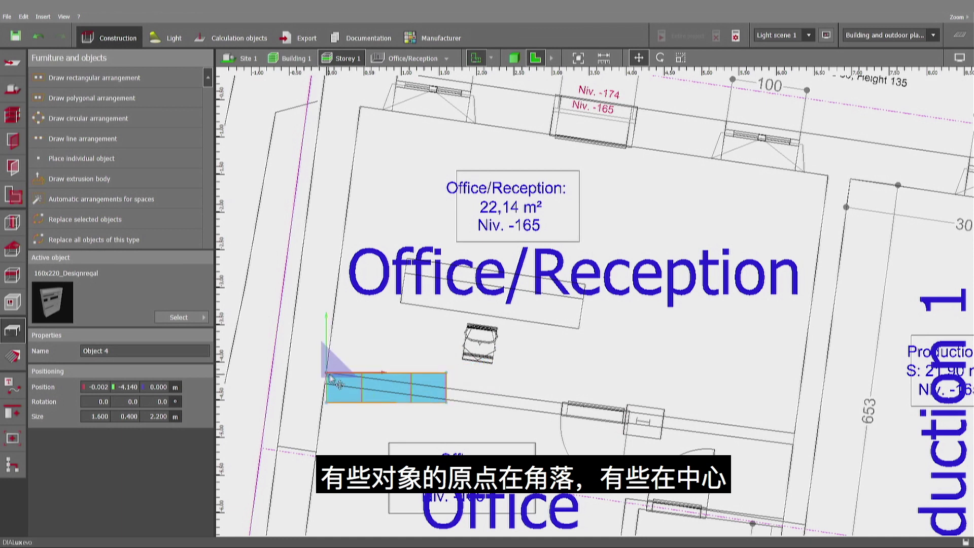
{"action": "left_click", "coordinate": [435, 390]}
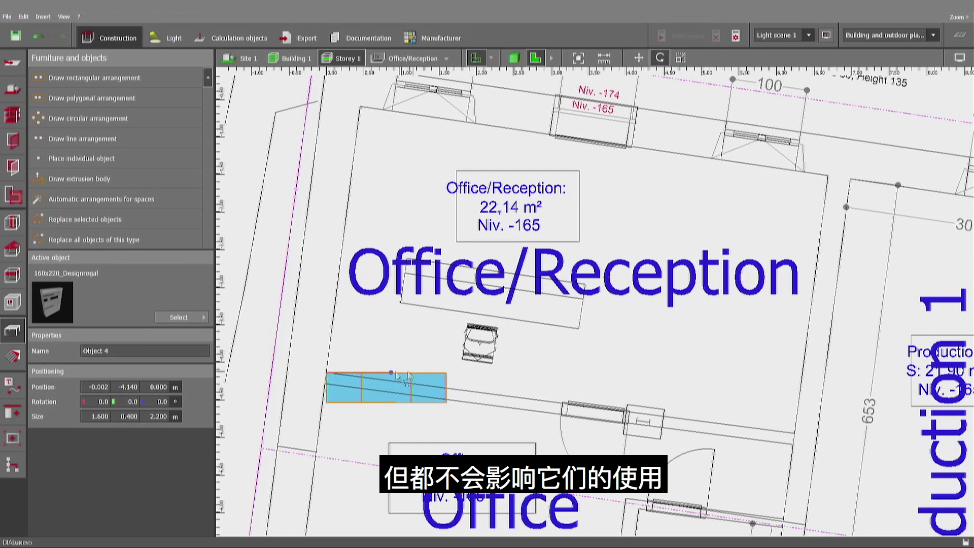
{"action": "left_click_drag", "start_coordinate": [393, 375], "coordinate": [345, 244]}
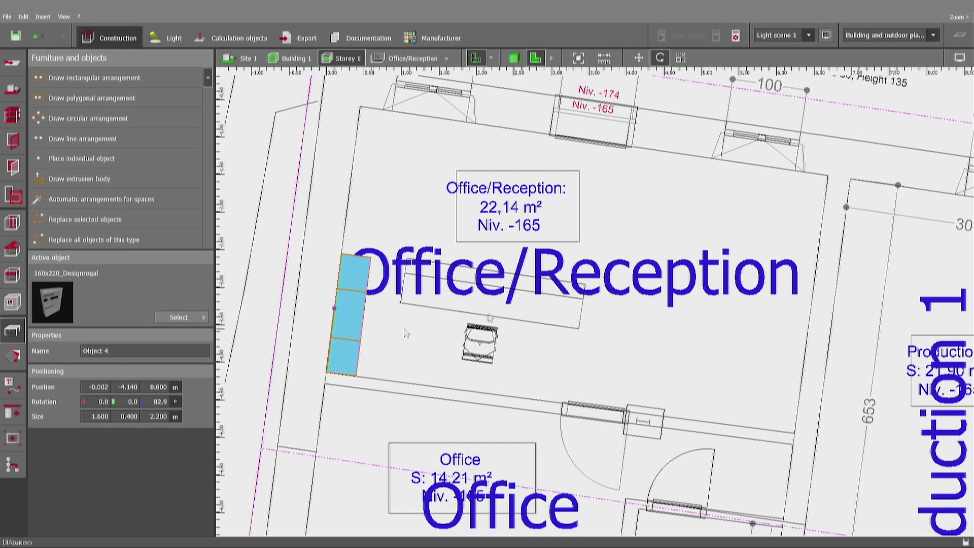
Scale the shelf's depth down to 0.248 m
{"action": "left_click", "coordinate": [680, 58]}
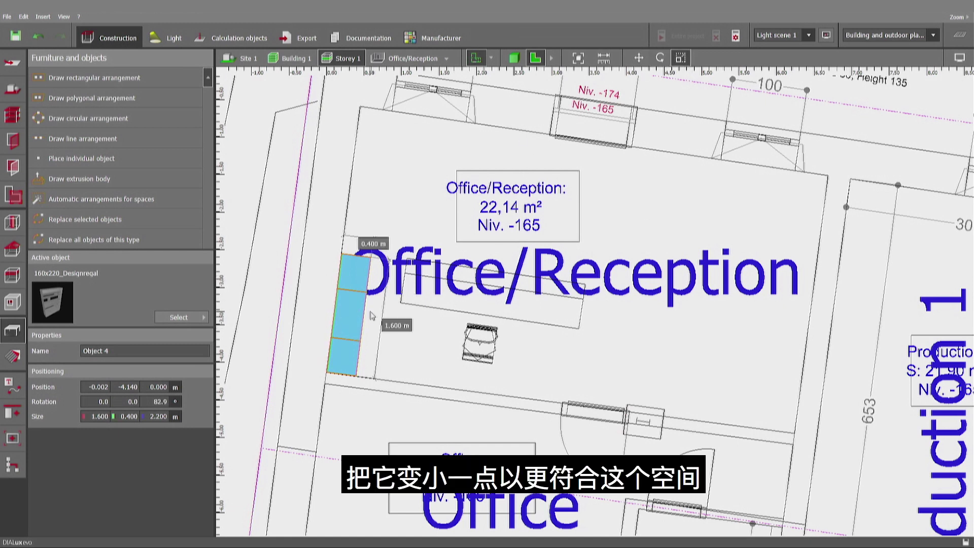
{"action": "left_click_drag", "start_coordinate": [364, 316], "coordinate": [355, 315]}
{"action": "key", "text": "Escape"}
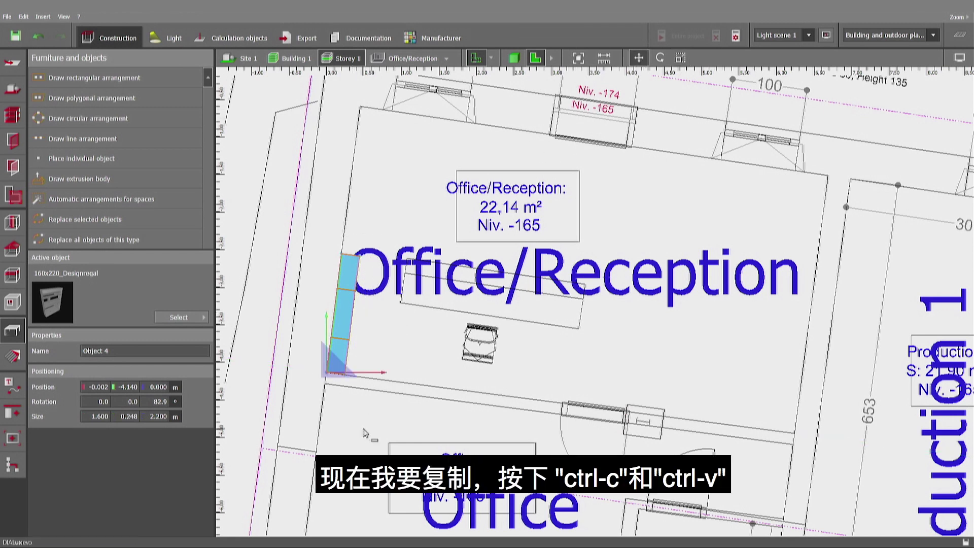
Paste a copy of the shelf on the left wall and lengthen it along the wall
{"action": "key", "text": "ctrl+c"}
{"action": "key", "text": "ctrl+v"}
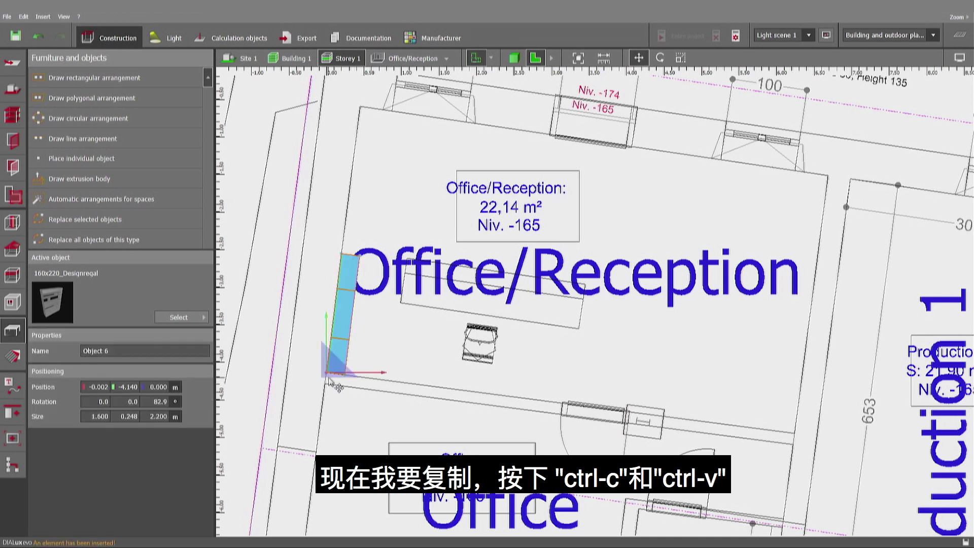
{"action": "left_click", "coordinate": [355, 253]}
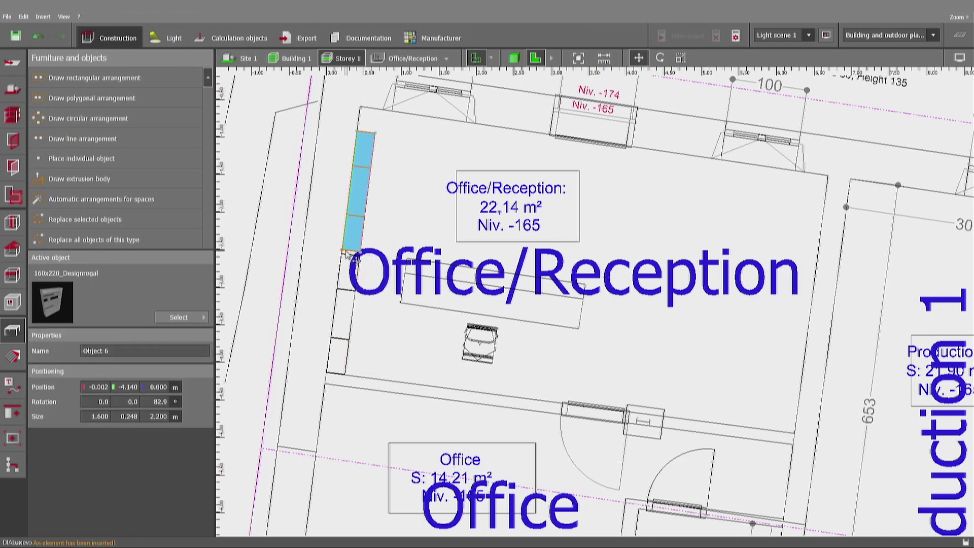
{"action": "left_click", "coordinate": [680, 57]}
{"action": "left_click_drag", "start_coordinate": [370, 136], "coordinate": [371, 115]}
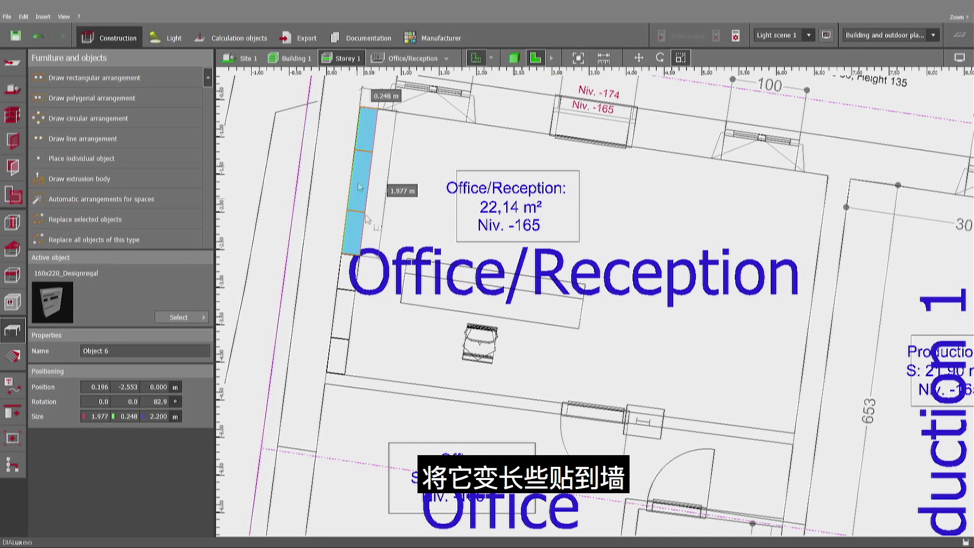
{"action": "left_click", "coordinate": [376, 332]}
Copy the lower left-wall shelf, move it against the right wall and rotate it to match
{"action": "left_click", "coordinate": [347, 300]}
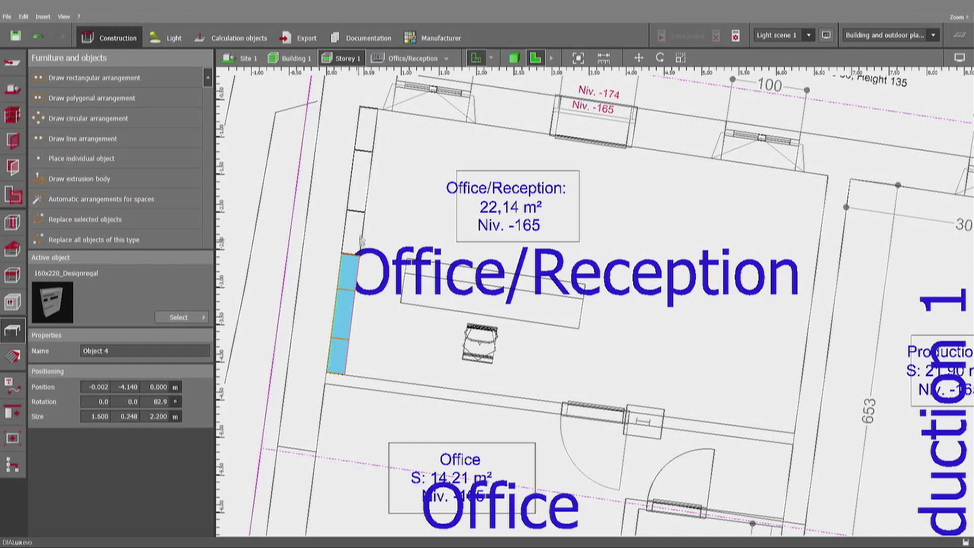
{"action": "left_click", "coordinate": [639, 57]}
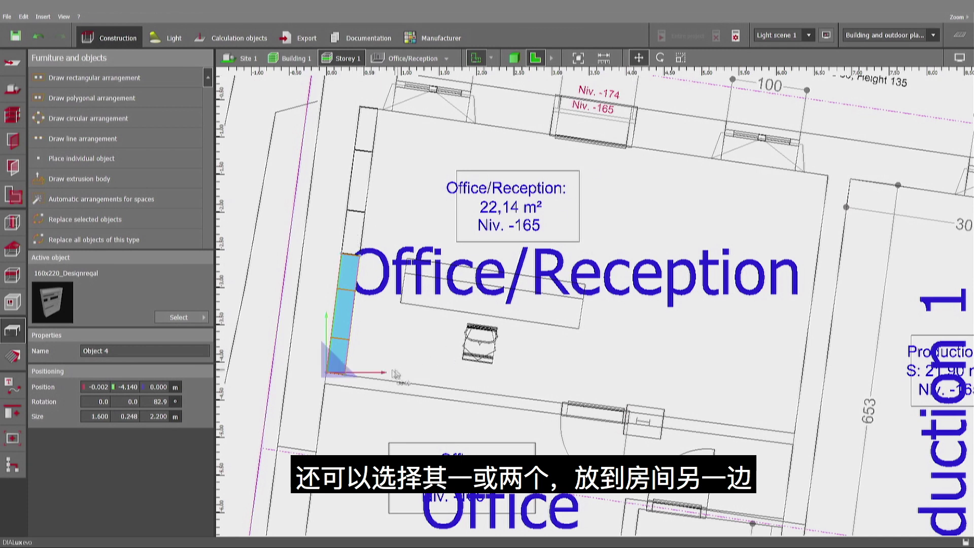
{"action": "key", "text": "ctrl+c"}
{"action": "key", "text": "ctrl+v"}
{"action": "left_click_drag", "start_coordinate": [334, 384], "coordinate": [745, 299]}
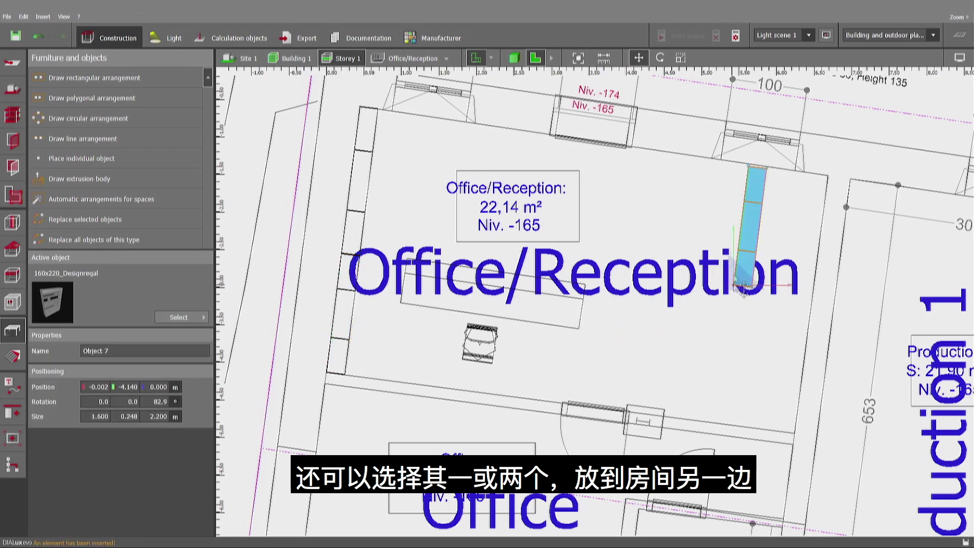
{"action": "left_click", "coordinate": [659, 57]}
{"action": "left_click_drag", "start_coordinate": [741, 221], "coordinate": [715, 414]}
{"action": "left_click_drag", "start_coordinate": [732, 349], "coordinate": [726, 359]}
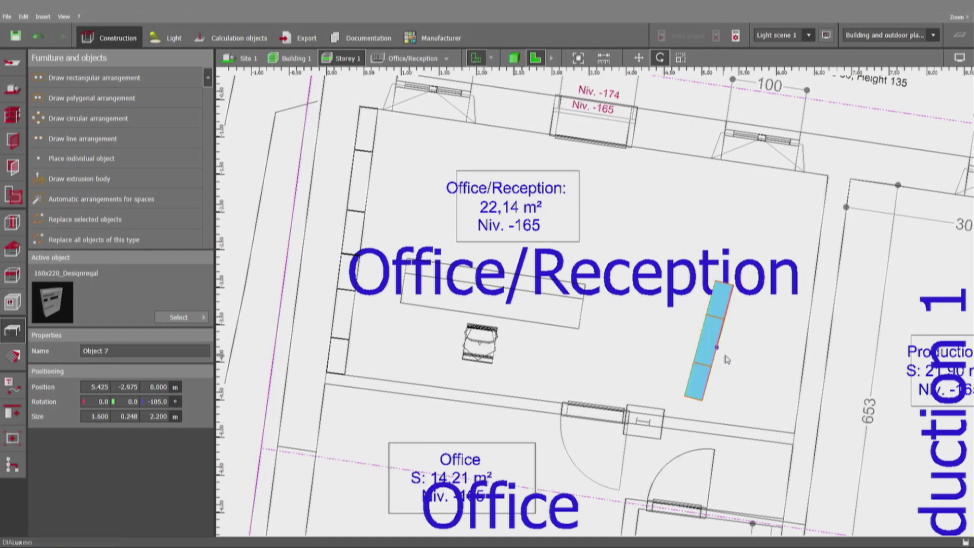
{"action": "left_click", "coordinate": [638, 58]}
{"action": "left_click_drag", "start_coordinate": [792, 275], "coordinate": [884, 171]}
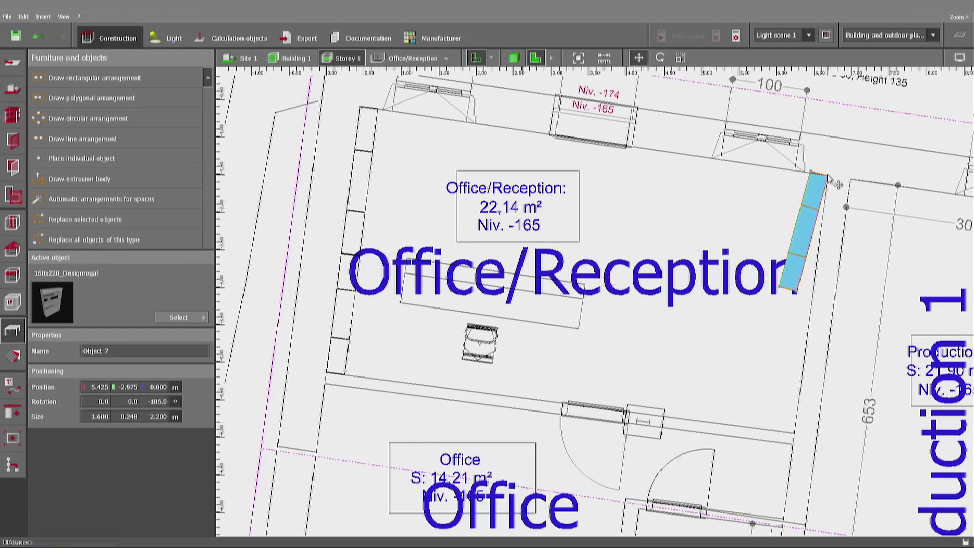
{"action": "key", "text": "r"}
{"action": "left_click_drag", "start_coordinate": [809, 244], "coordinate": [822, 255]}
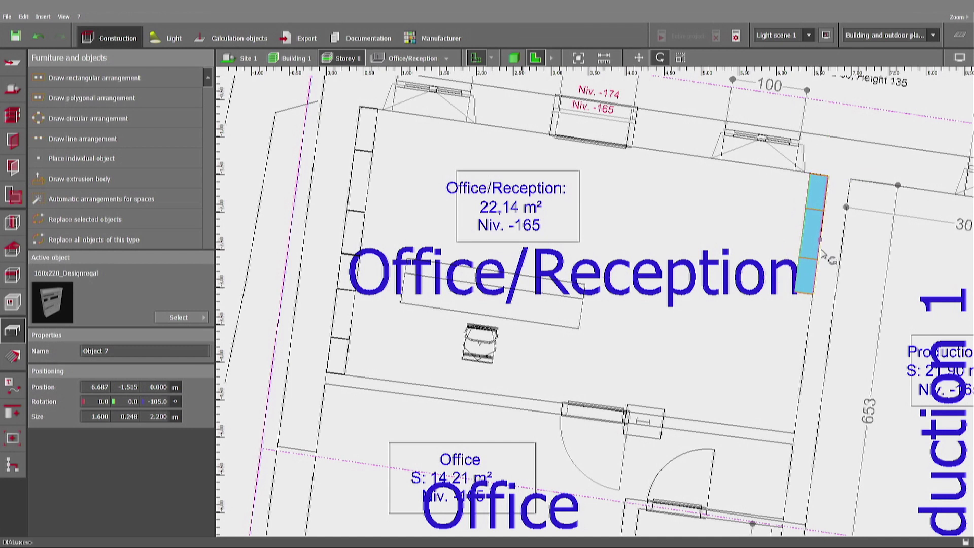
{"action": "left_click", "coordinate": [640, 58]}
Add another shelf copy lower on the right wall and lengthen it to fill the wall
{"action": "key", "text": "ctrl+c"}
{"action": "key", "text": "ctrl+v"}
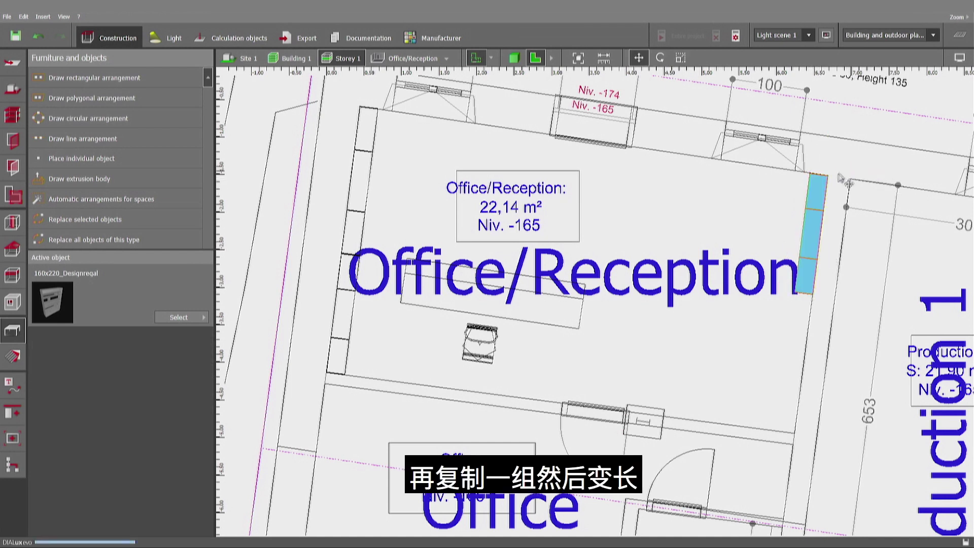
{"action": "left_click_drag", "start_coordinate": [840, 178], "coordinate": [814, 297]}
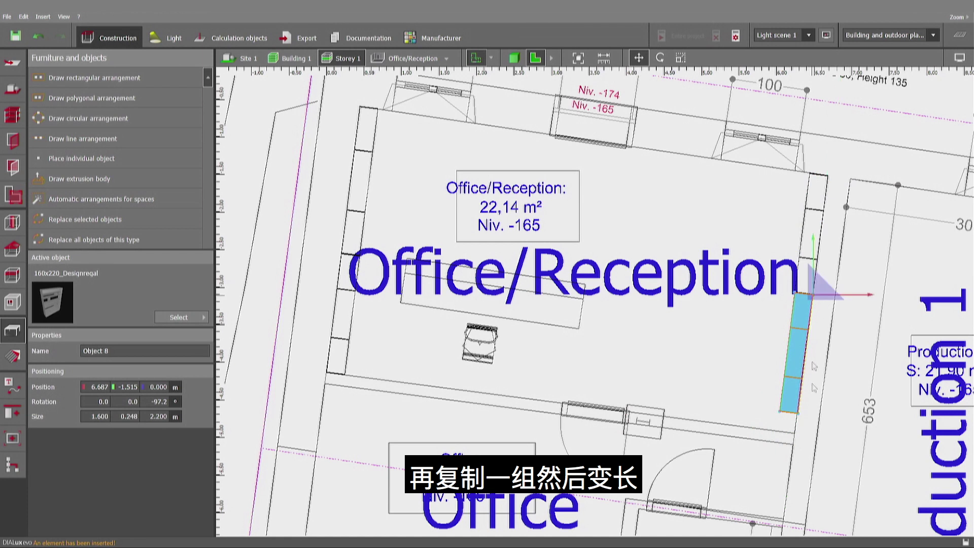
{"action": "left_click_drag", "start_coordinate": [807, 425], "coordinate": [804, 445]}
{"action": "left_click", "coordinate": [680, 57]}
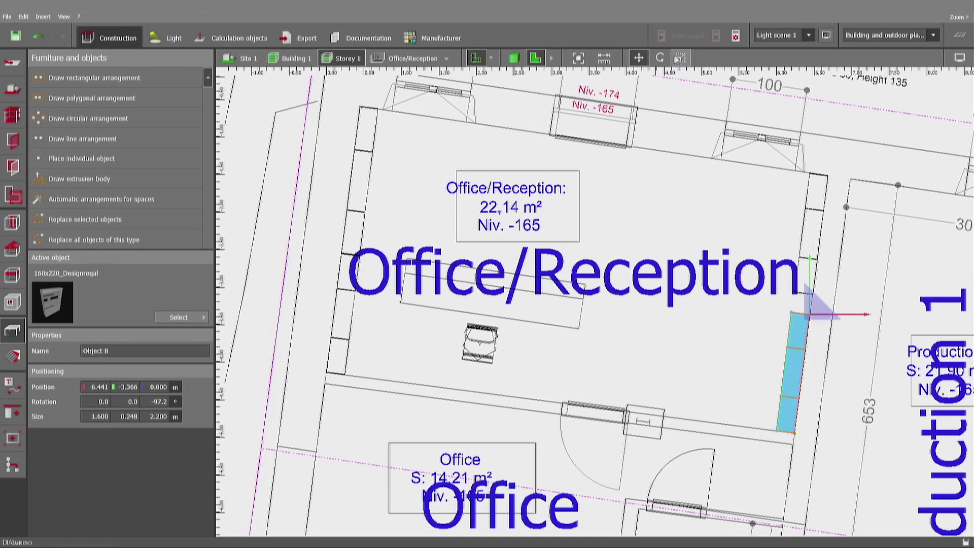
{"action": "left_click_drag", "start_coordinate": [806, 314], "coordinate": [804, 299]}
{"action": "left_click", "coordinate": [730, 250]}
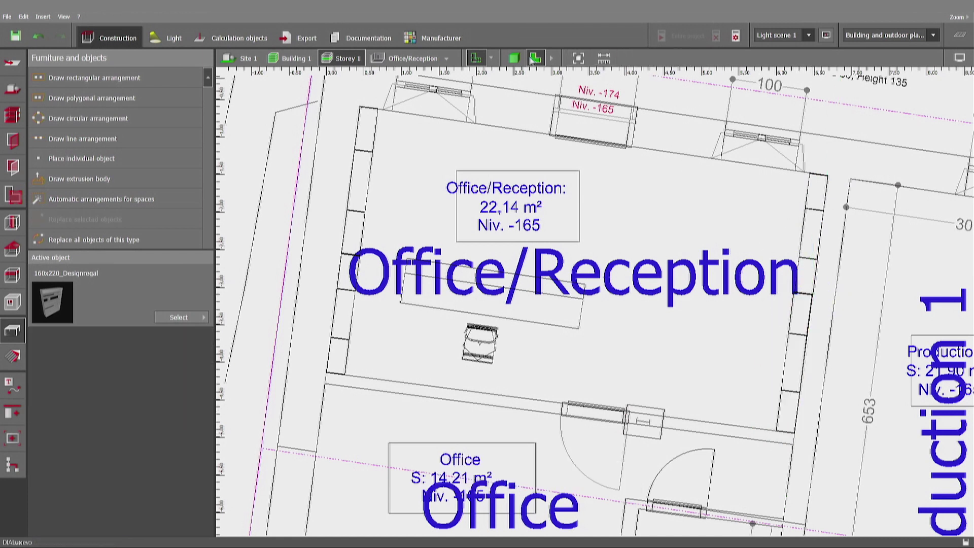
Switch to 3D and orbit around the building's exterior, then back inside the furnished Office/Reception
{"action": "left_click", "coordinate": [514, 58]}
{"action": "scroll", "coordinate": [501, 330], "scroll_direction": "up", "scroll_amount": 3}
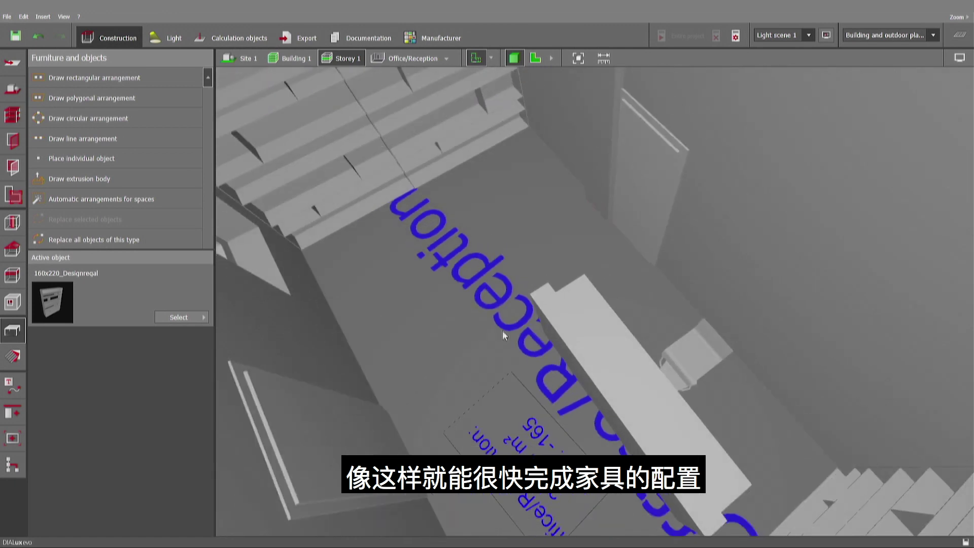
{"action": "scroll", "coordinate": [503, 334], "scroll_direction": "down", "scroll_amount": 3}
{"action": "left_click_drag", "start_coordinate": [503, 335], "coordinate": [496, 257]}
{"action": "scroll", "coordinate": [507, 324], "scroll_direction": "up", "scroll_amount": 5}
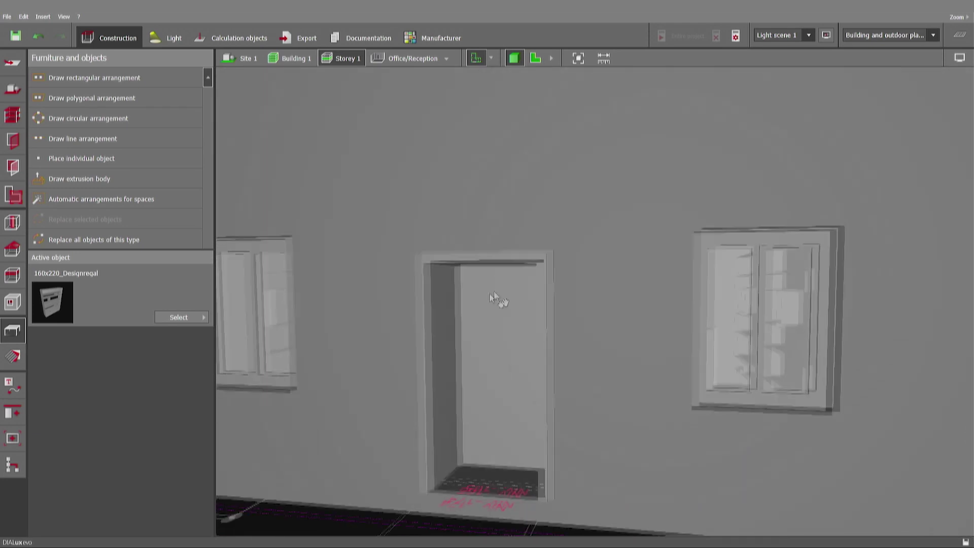
{"action": "mouse_move", "coordinate": [491, 296]}
{"action": "left_mouse_down"}
{"action": "mouse_move", "coordinate": [635, 285]}
{"action": "mouse_move", "coordinate": [743, 299]}
{"action": "mouse_move", "coordinate": [641, 291]}
{"action": "mouse_move", "coordinate": [372, 297]}
{"action": "mouse_move", "coordinate": [493, 293]}
{"action": "left_mouse_up"}
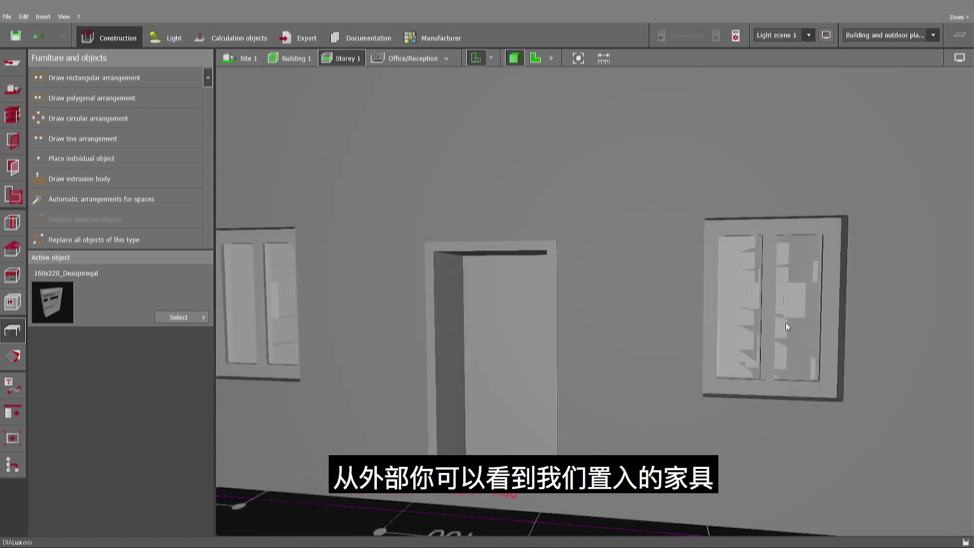
{"action": "left_click_drag", "start_coordinate": [657, 288], "coordinate": [432, 360]}
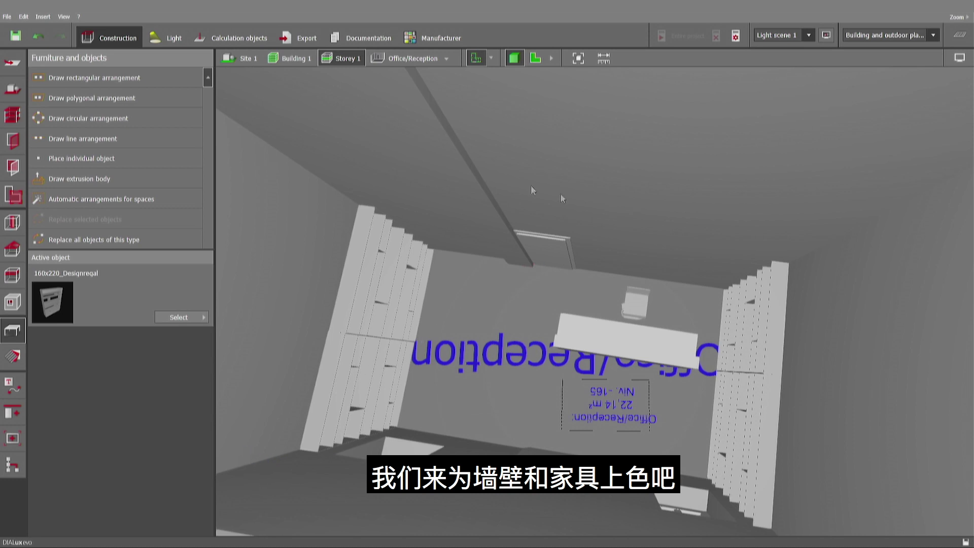
Pick a bright blue colour material and name it 'Bright Blue'
{"action": "left_click", "coordinate": [174, 315]}
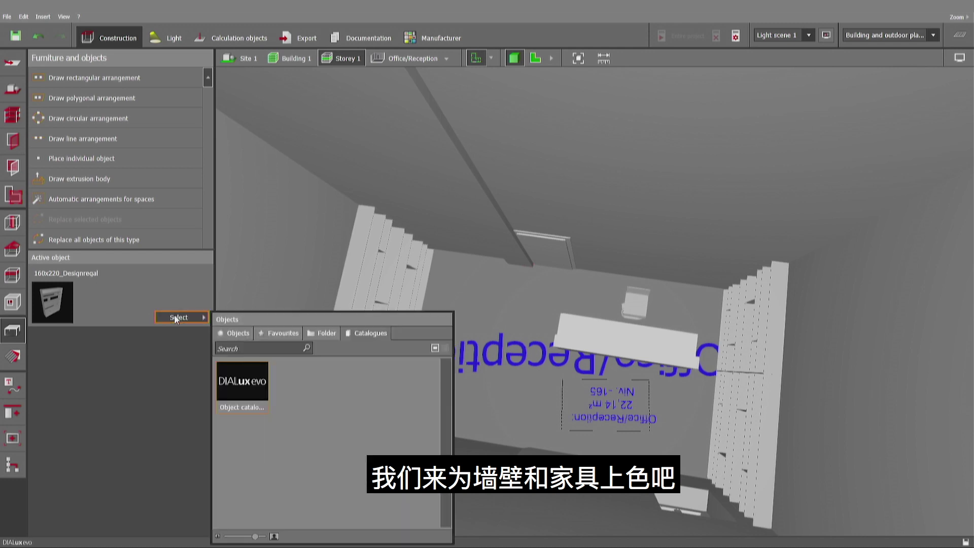
{"action": "left_click", "coordinate": [21, 356]}
{"action": "mouse_move", "coordinate": [180, 365]}
{"action": "left_mouse_down"}
{"action": "mouse_move", "coordinate": [109, 355]}
{"action": "mouse_move", "coordinate": [114, 386]}
{"action": "mouse_move", "coordinate": [188, 390]}
{"action": "mouse_move", "coordinate": [132, 376]}
{"action": "mouse_move", "coordinate": [130, 358]}
{"action": "mouse_move", "coordinate": [196, 363]}
{"action": "mouse_move", "coordinate": [145, 350]}
{"action": "left_mouse_up"}
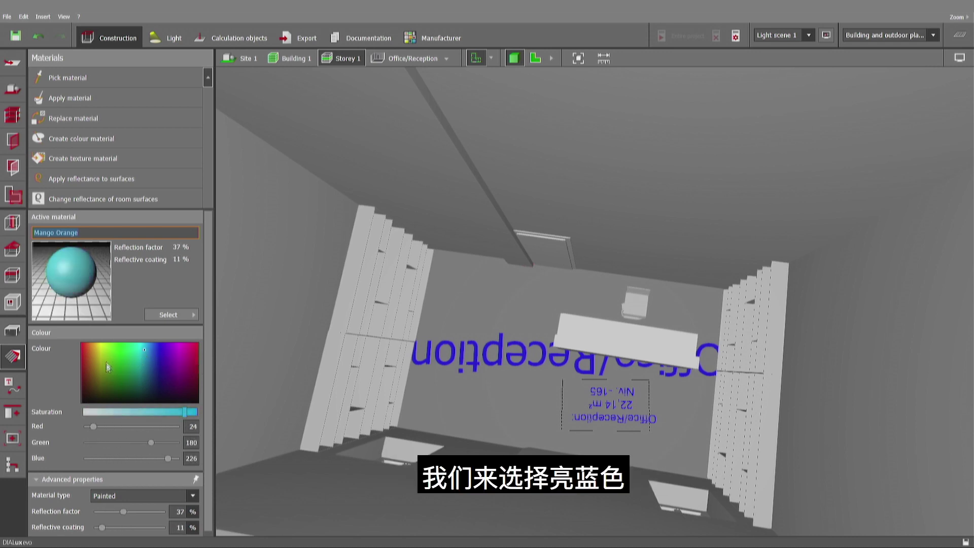
{"action": "left_click_drag", "start_coordinate": [62, 233], "coordinate": [20, 232]}
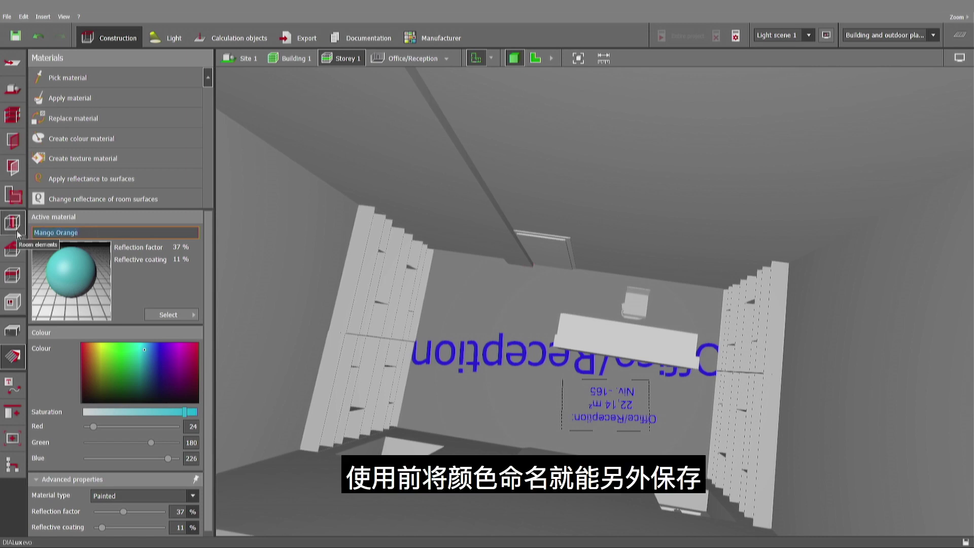
{"action": "type", "text": "Bright Blue"}
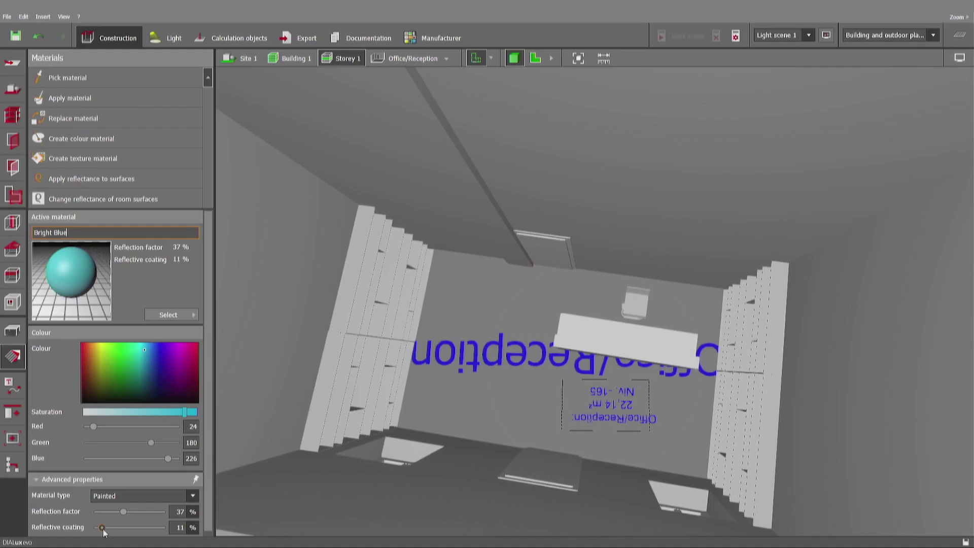
Make Bright Blue Metallic with 33% reflection factor and 16% reflective coating
{"action": "mouse_move", "coordinate": [102, 528]}
{"action": "left_mouse_down"}
{"action": "mouse_move", "coordinate": [144, 530]}
{"action": "mouse_move", "coordinate": [110, 531]}
{"action": "left_mouse_up"}
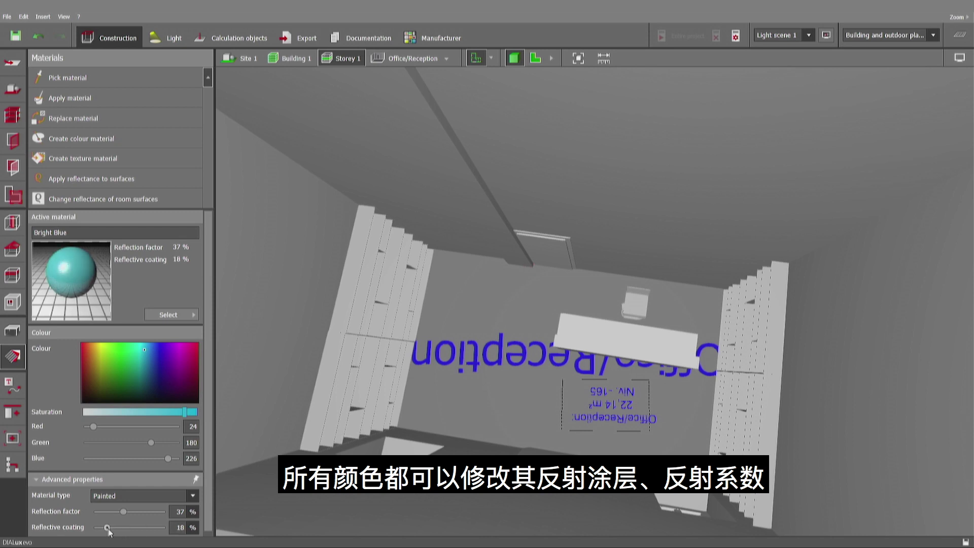
{"action": "left_click_drag", "start_coordinate": [119, 512], "coordinate": [165, 508]}
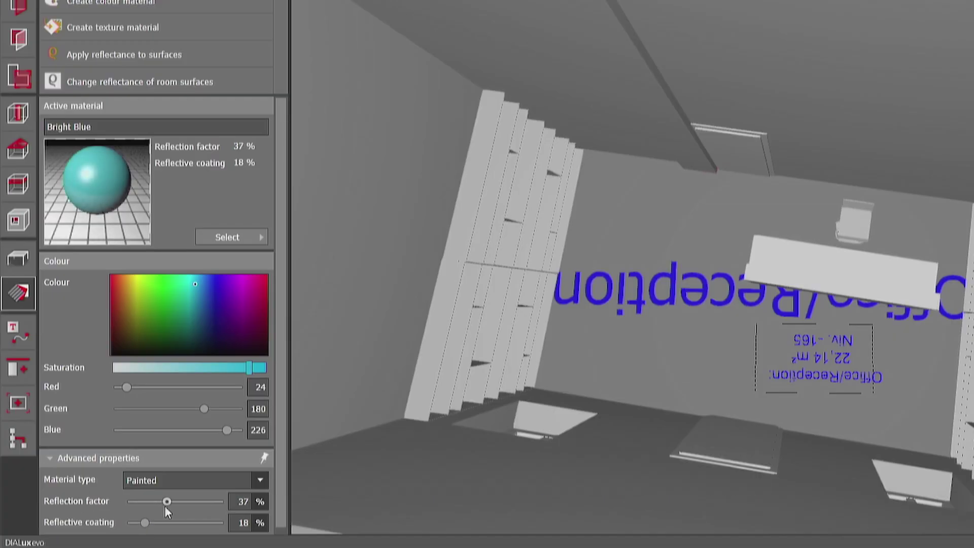
{"action": "left_click", "coordinate": [194, 480]}
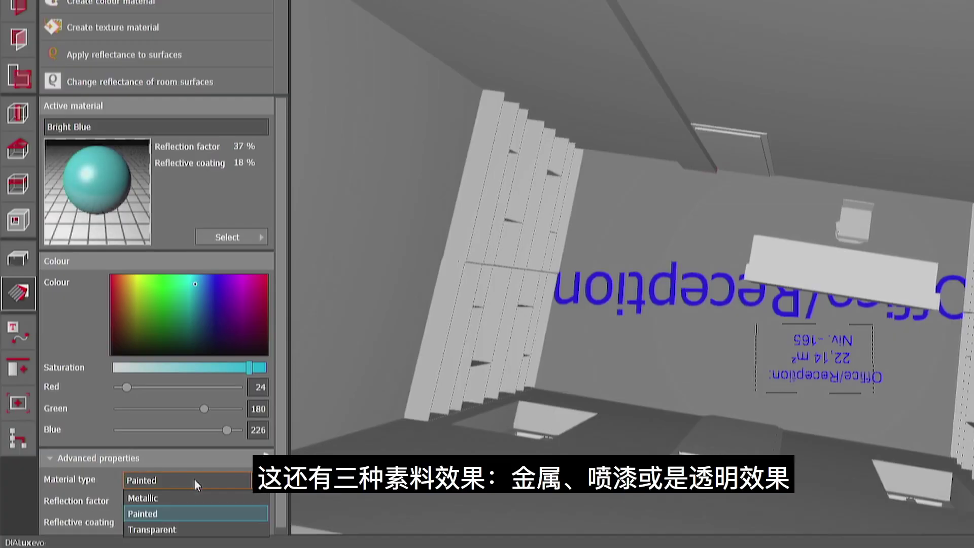
{"action": "left_click", "coordinate": [157, 496]}
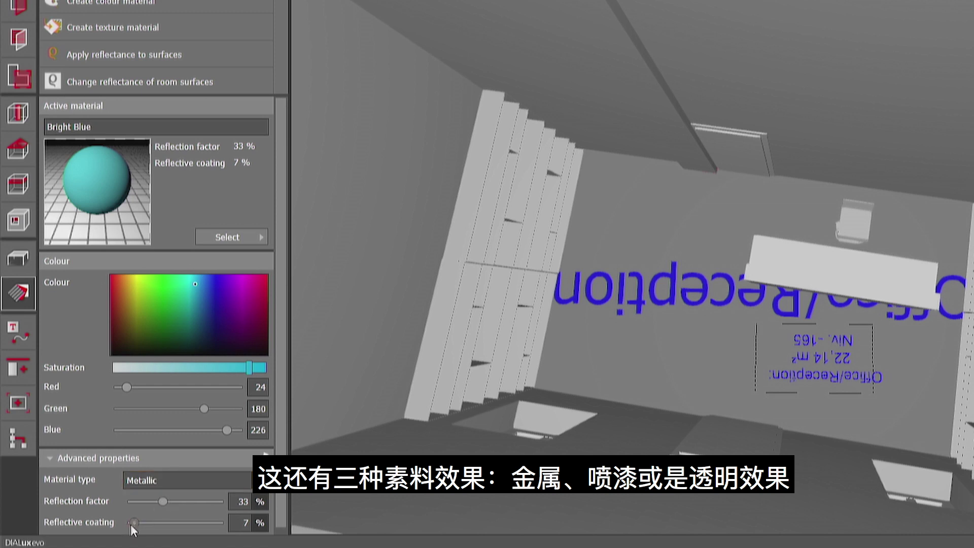
{"action": "mouse_move", "coordinate": [132, 526]}
{"action": "left_mouse_down"}
{"action": "mouse_move", "coordinate": [189, 527]}
{"action": "mouse_move", "coordinate": [142, 528]}
{"action": "left_mouse_up"}
{"action": "left_click", "coordinate": [183, 480]}
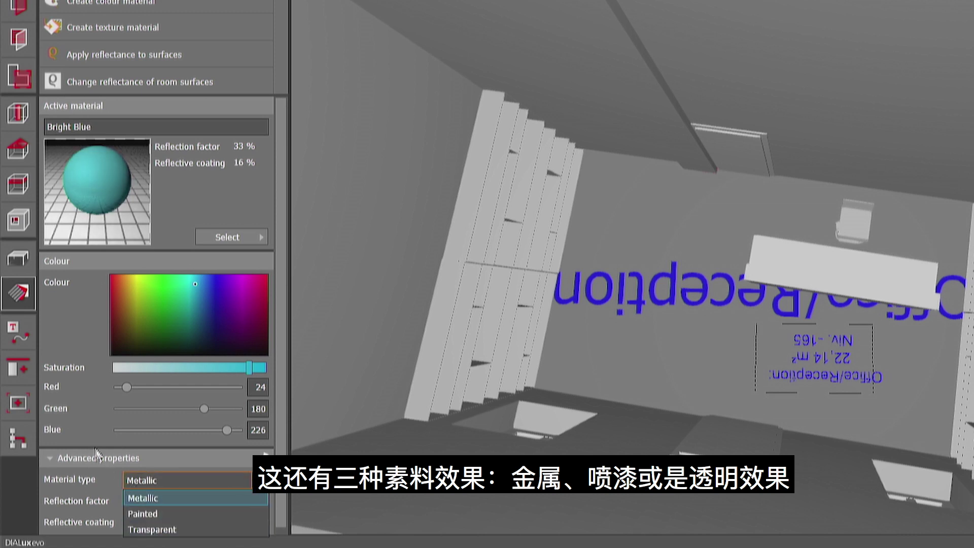
{"action": "key", "text": "Escape"}
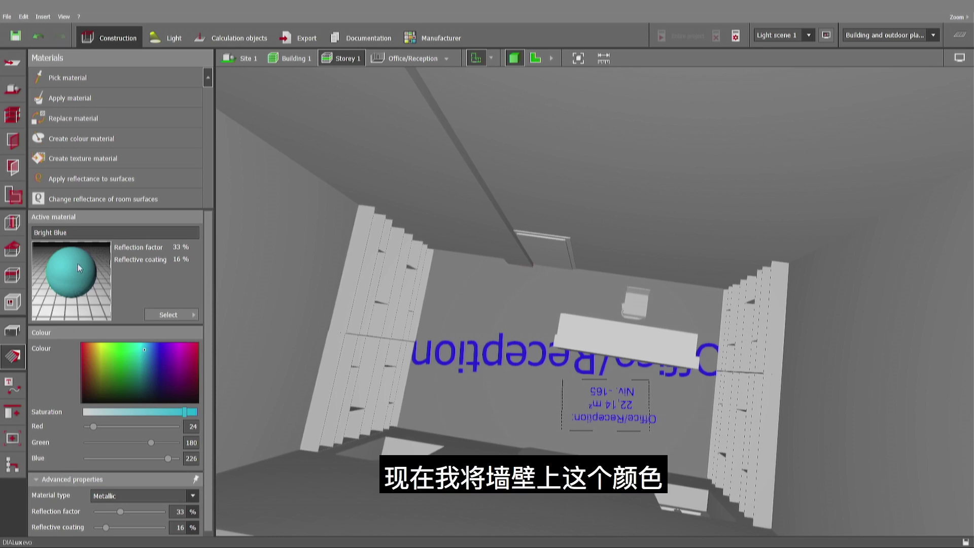
{"action": "left_click_drag", "start_coordinate": [77, 264], "coordinate": [667, 188]}
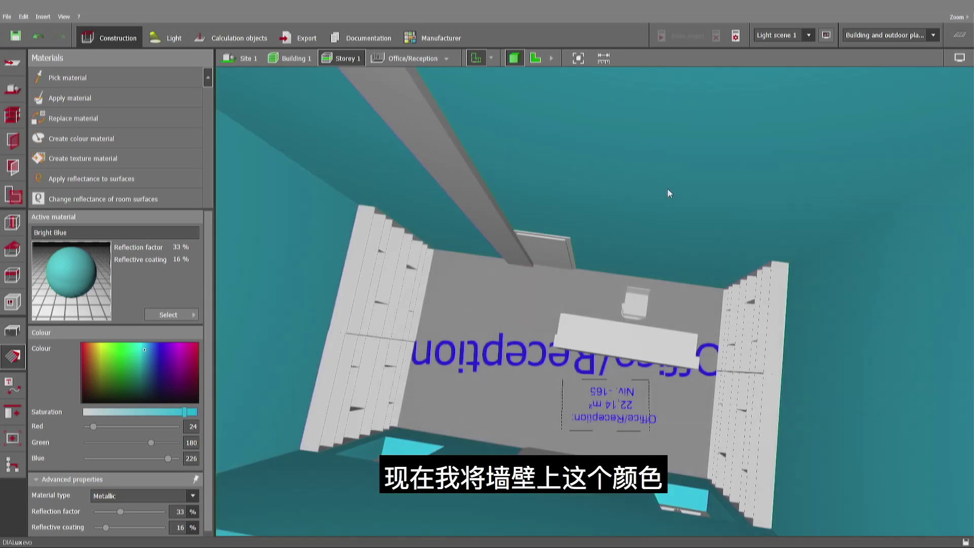
{"action": "scroll", "coordinate": [667, 190], "scroll_direction": "down", "scroll_amount": 4}
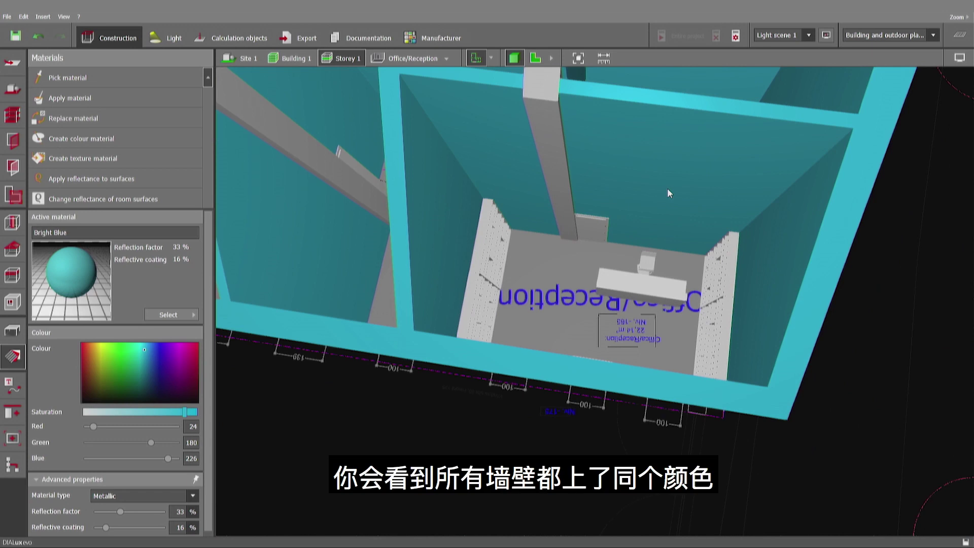
{"action": "middle_click_drag", "start_coordinate": [667, 193], "coordinate": [654, 264]}
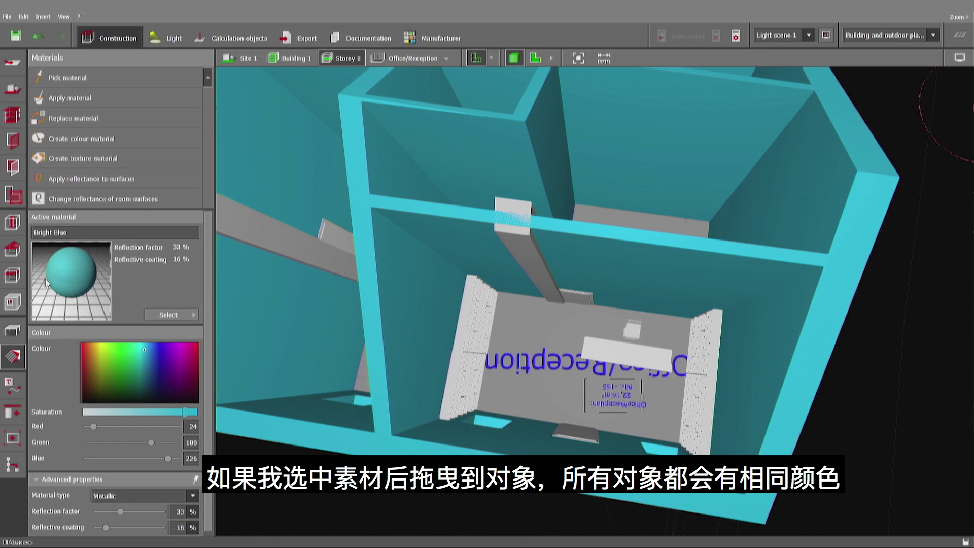
{"action": "left_click_drag", "start_coordinate": [49, 290], "coordinate": [632, 245]}
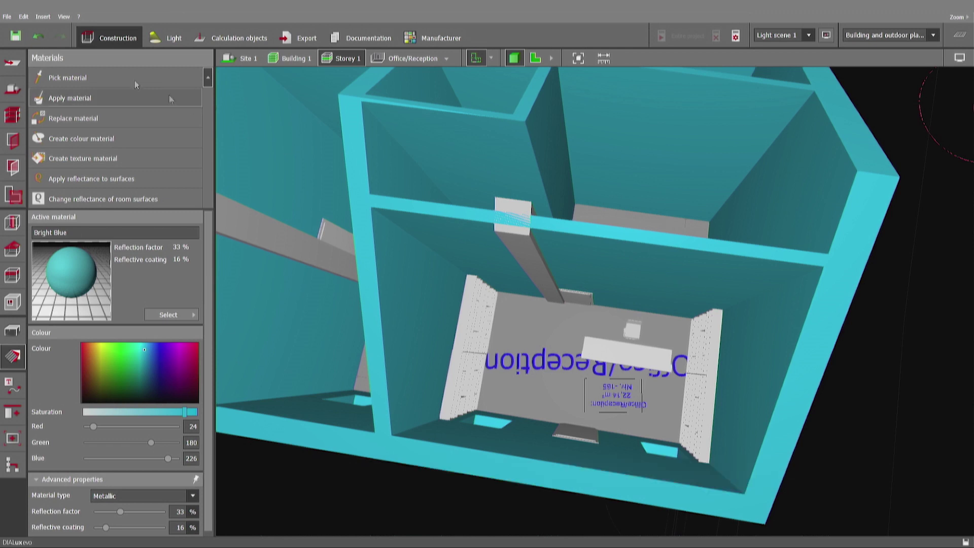
Undo the all-walls Bright Blue and apply Bright Blue to both parts of one interior wall
{"action": "left_click", "coordinate": [41, 40]}
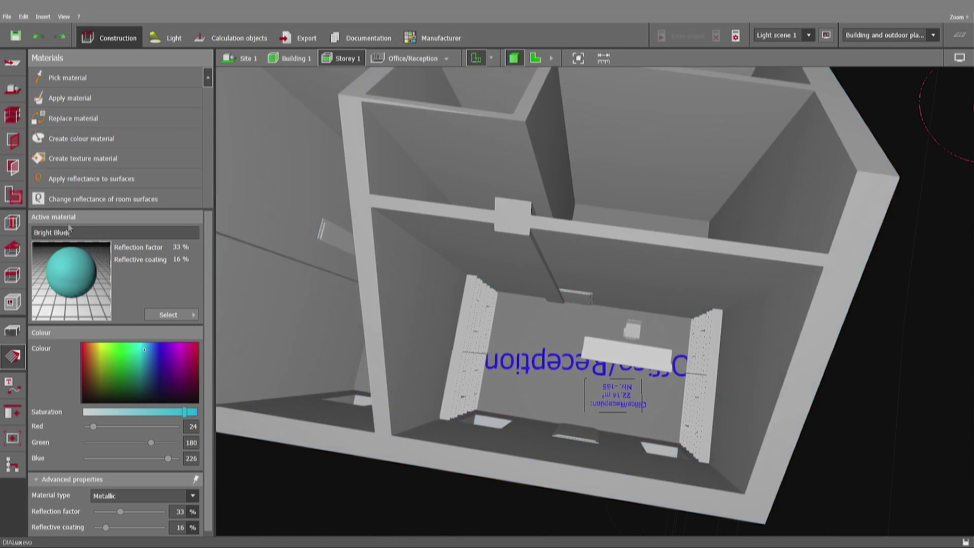
{"action": "left_click_drag", "start_coordinate": [70, 280], "coordinate": [467, 242]}
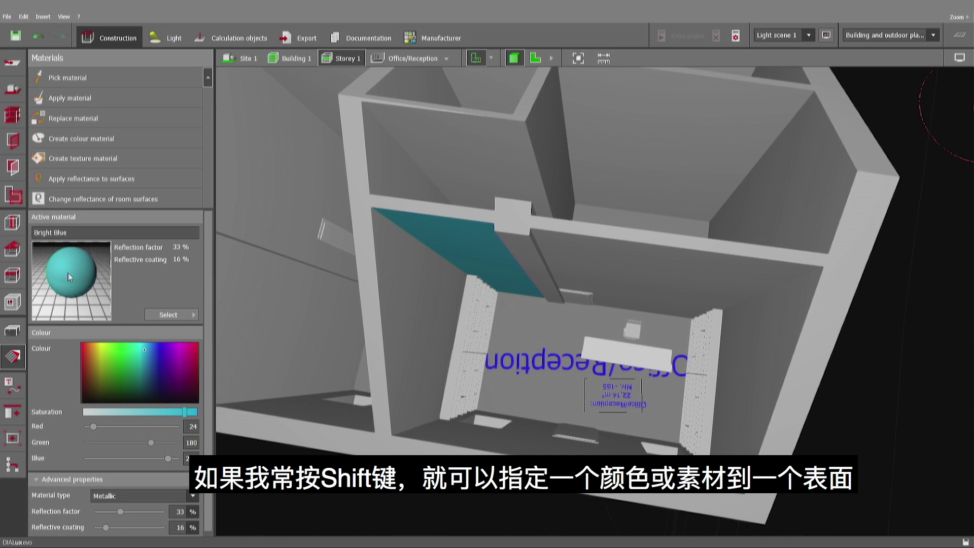
{"action": "left_click_drag", "start_coordinate": [70, 276], "coordinate": [651, 261], "text": "shift"}
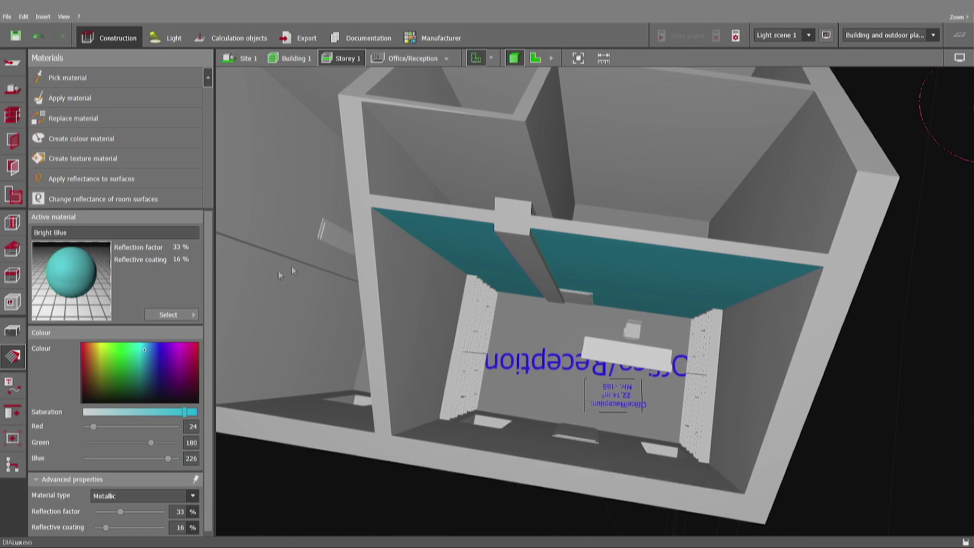
With Mango Orange active, search the RAL colour catalogue for 8000 (Green brown)
{"action": "left_click", "coordinate": [166, 312]}
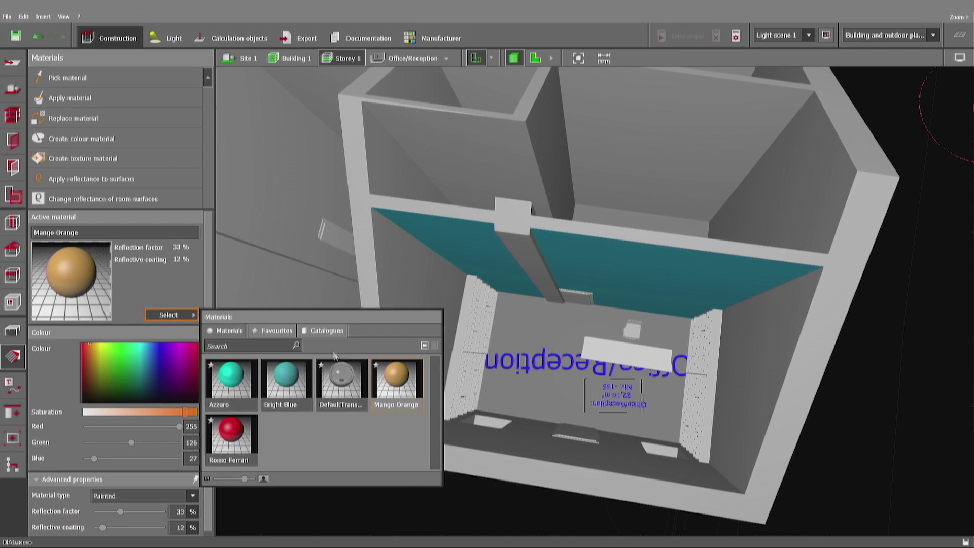
{"action": "left_click", "coordinate": [327, 333]}
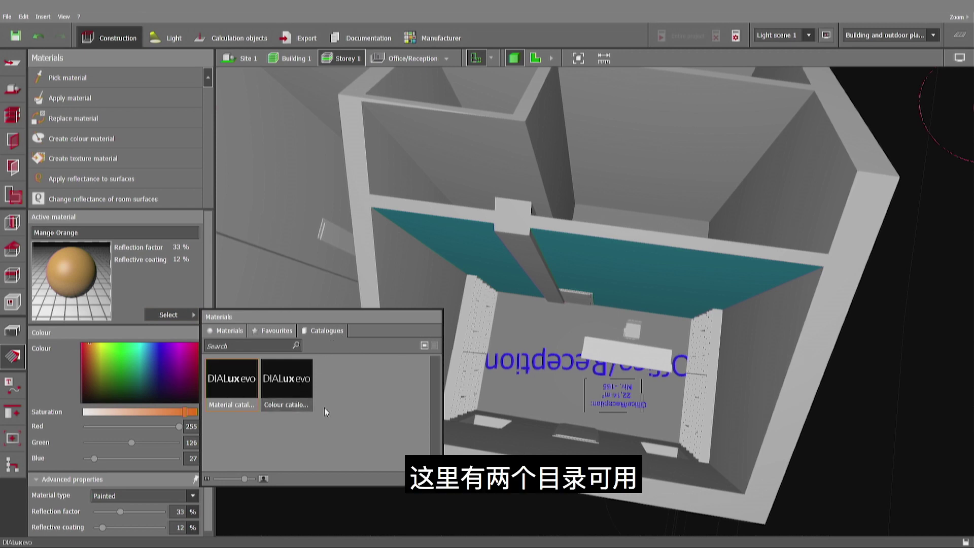
{"action": "left_click", "coordinate": [296, 397]}
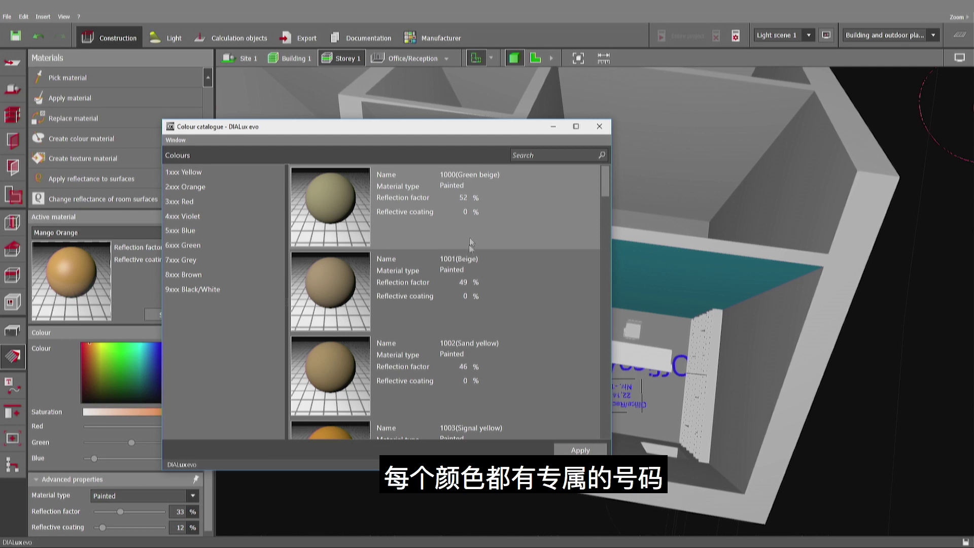
{"action": "scroll", "coordinate": [471, 244], "scroll_direction": "down", "scroll_amount": 6}
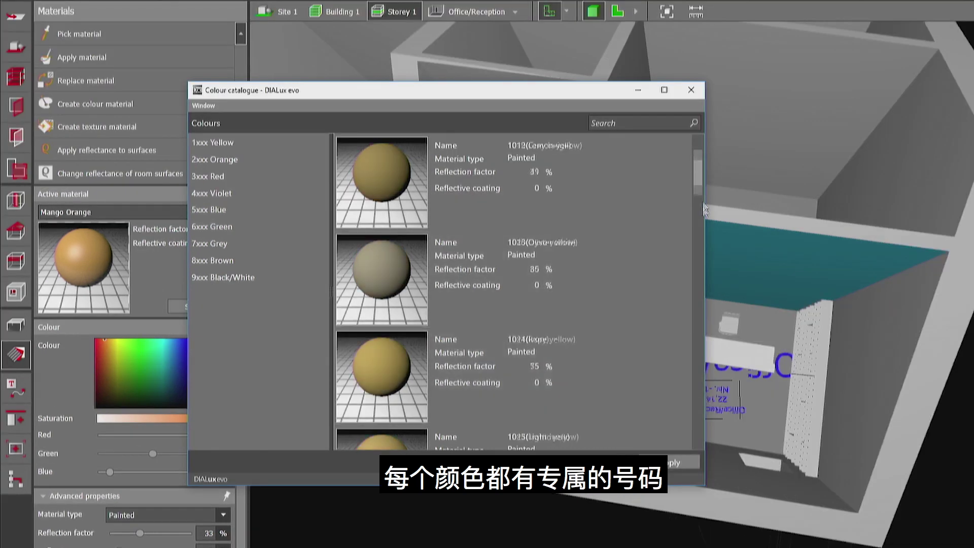
{"action": "left_click_drag", "start_coordinate": [698, 173], "coordinate": [699, 289]}
{"action": "left_click", "coordinate": [620, 124]}
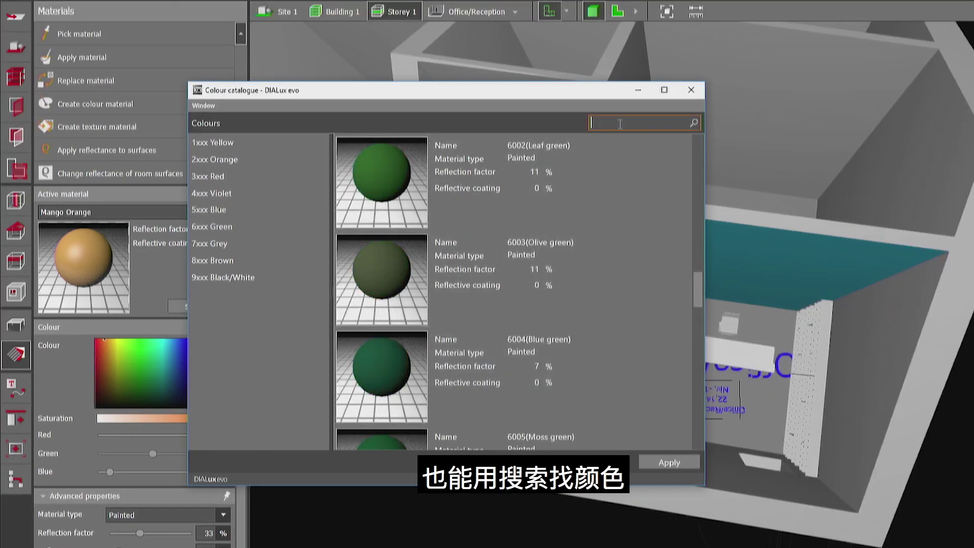
{"action": "type", "text": "8000"}
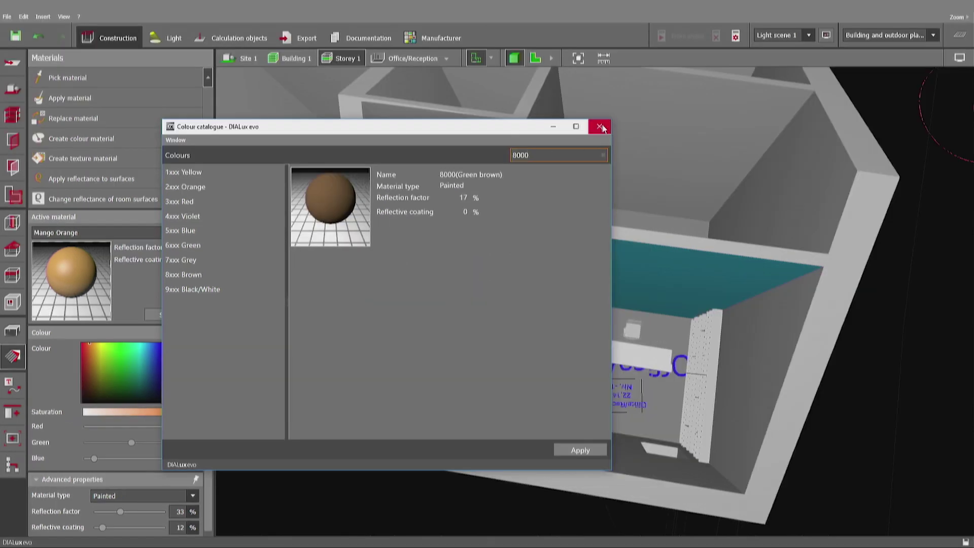
Search the material catalogue for 'plast' and apply Roughcast plastering white to the walls
{"action": "left_click", "coordinate": [600, 128]}
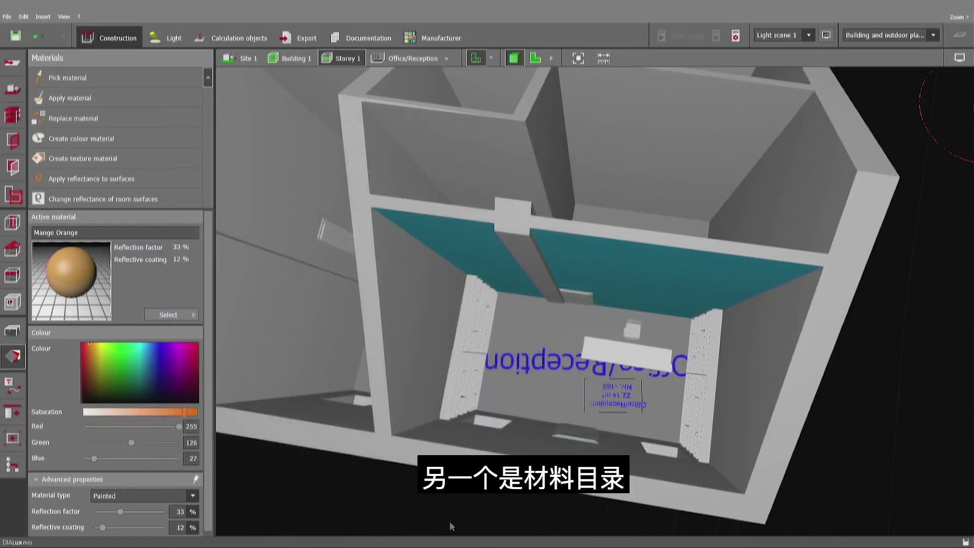
{"action": "left_click", "coordinate": [168, 314]}
{"action": "left_click", "coordinate": [250, 382]}
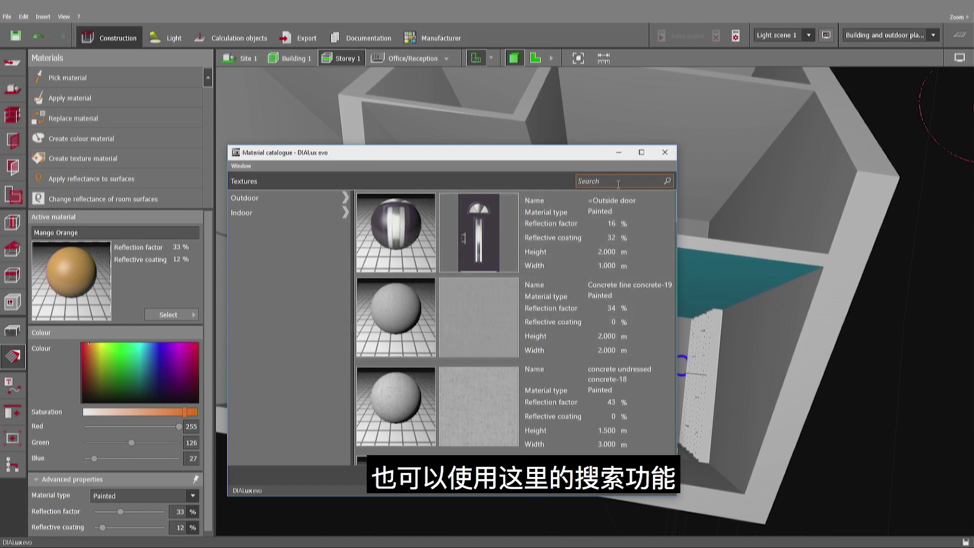
{"action": "type", "text": "plast"}
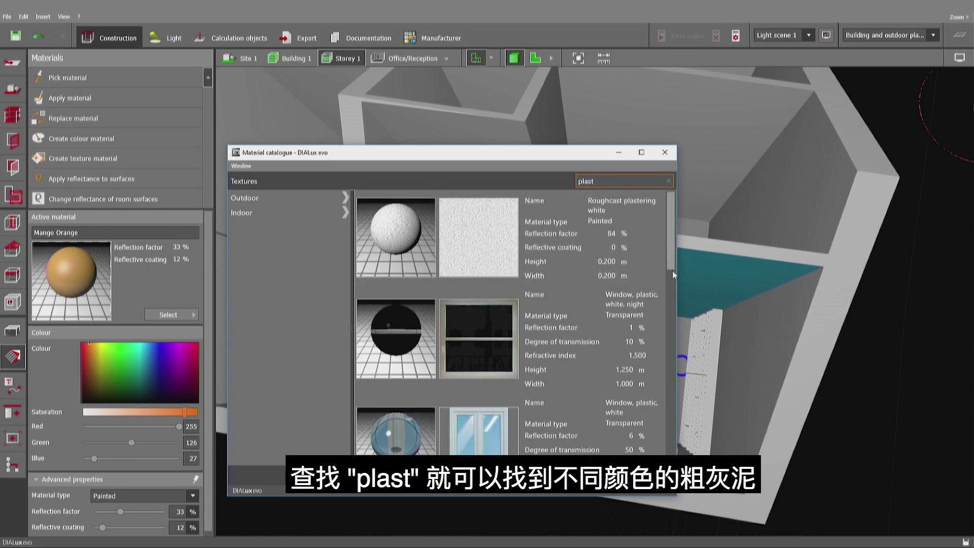
{"action": "left_click_drag", "start_coordinate": [673, 282], "coordinate": [678, 422]}
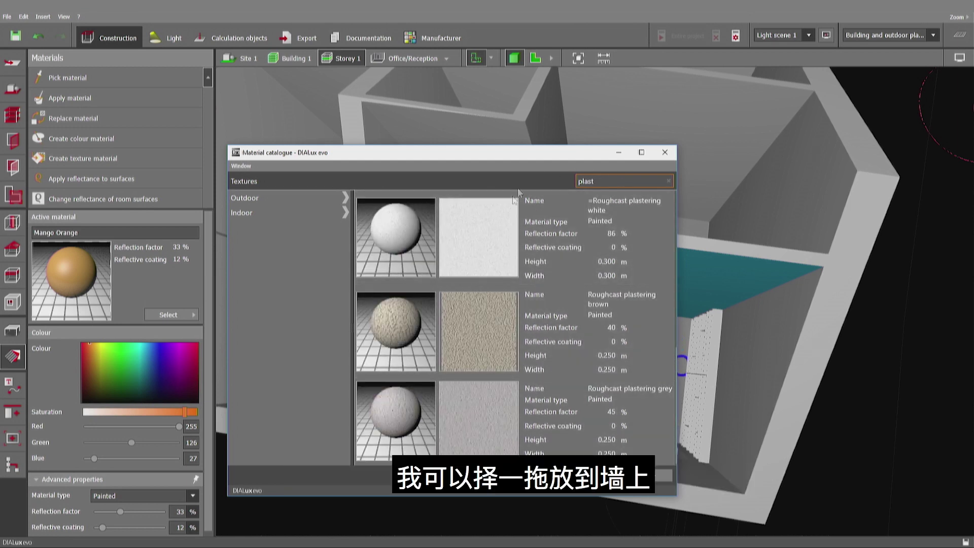
{"action": "left_click_drag", "start_coordinate": [387, 242], "coordinate": [801, 224]}
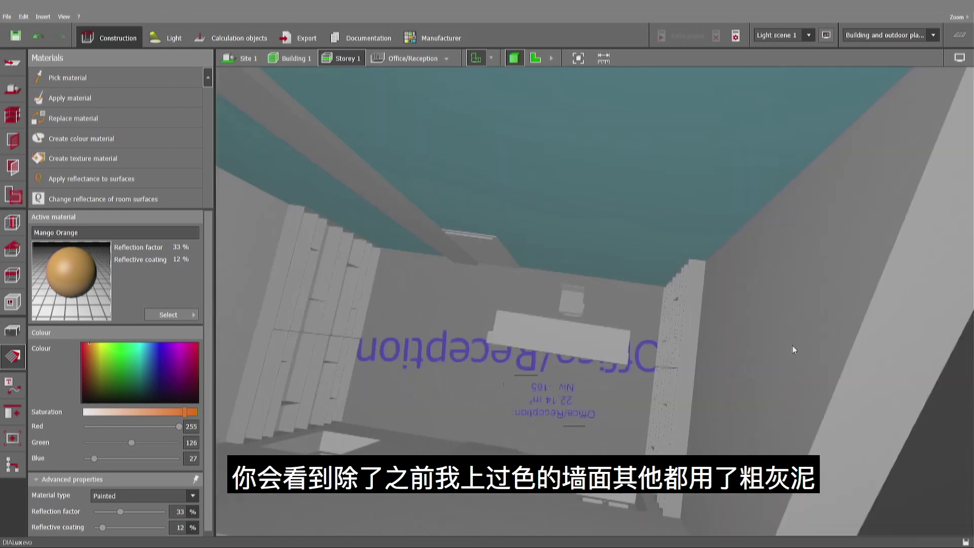
{"action": "middle_click_drag", "start_coordinate": [792, 348], "coordinate": [828, 334]}
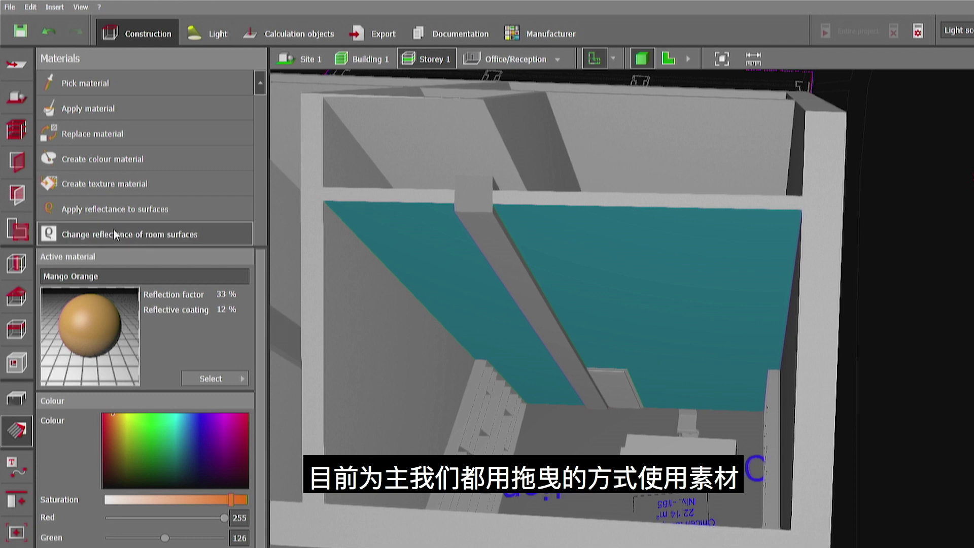
Pick the DefaultTransparent glass from a window pane and apply it to both sides of the door
{"action": "left_click", "coordinate": [150, 91]}
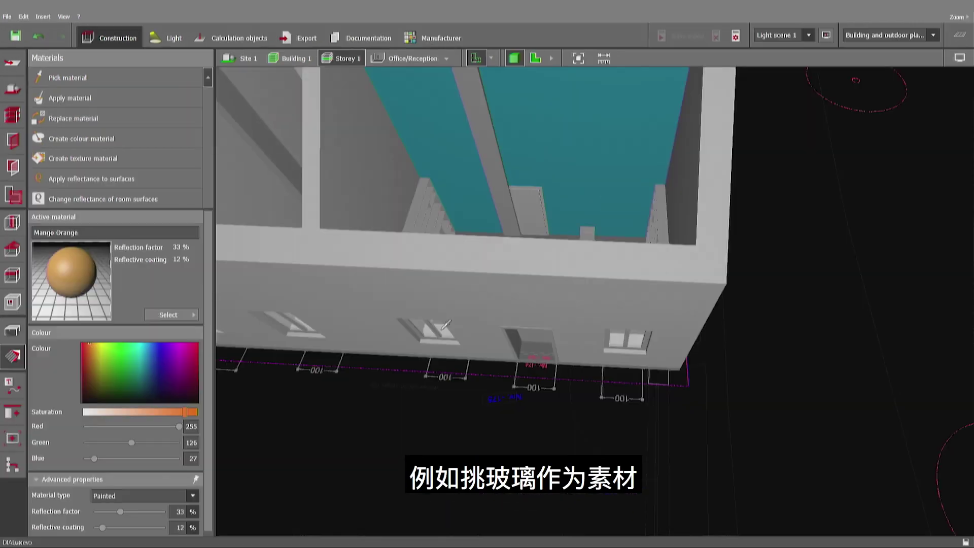
{"action": "left_click", "coordinate": [445, 325]}
{"action": "scroll", "coordinate": [440, 238], "scroll_direction": "up", "scroll_amount": 4}
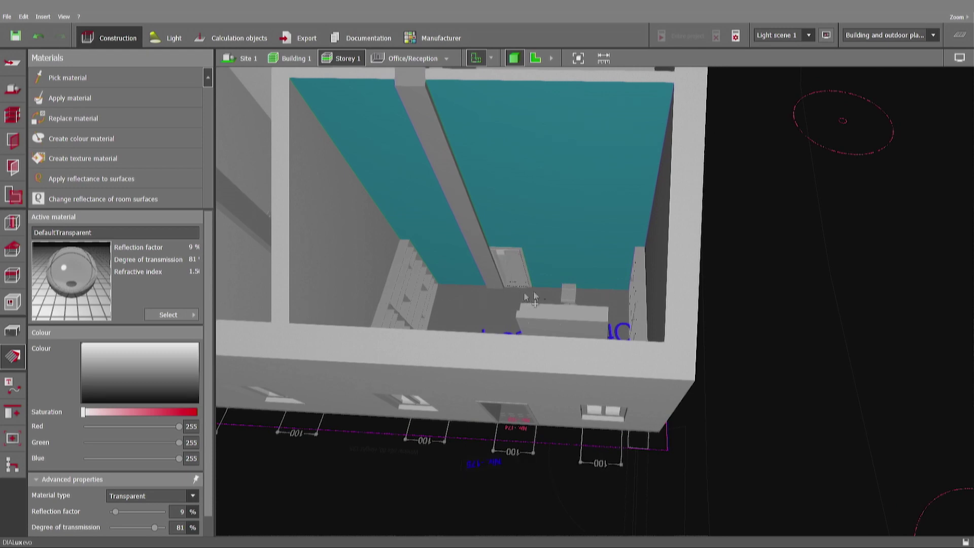
{"action": "left_click_drag", "start_coordinate": [533, 298], "coordinate": [561, 351]}
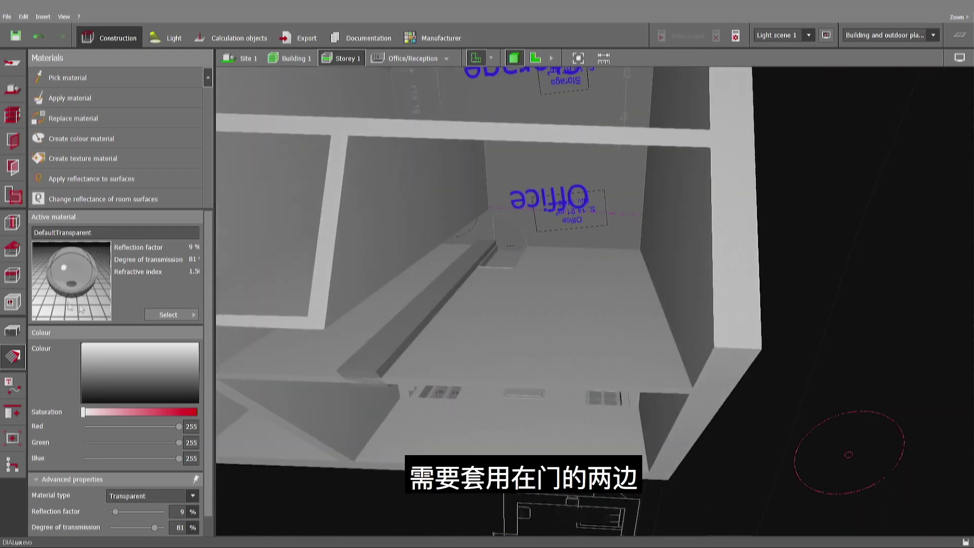
{"action": "left_click_drag", "start_coordinate": [69, 304], "coordinate": [503, 265]}
{"action": "left_click_drag", "start_coordinate": [491, 378], "coordinate": [512, 260]}
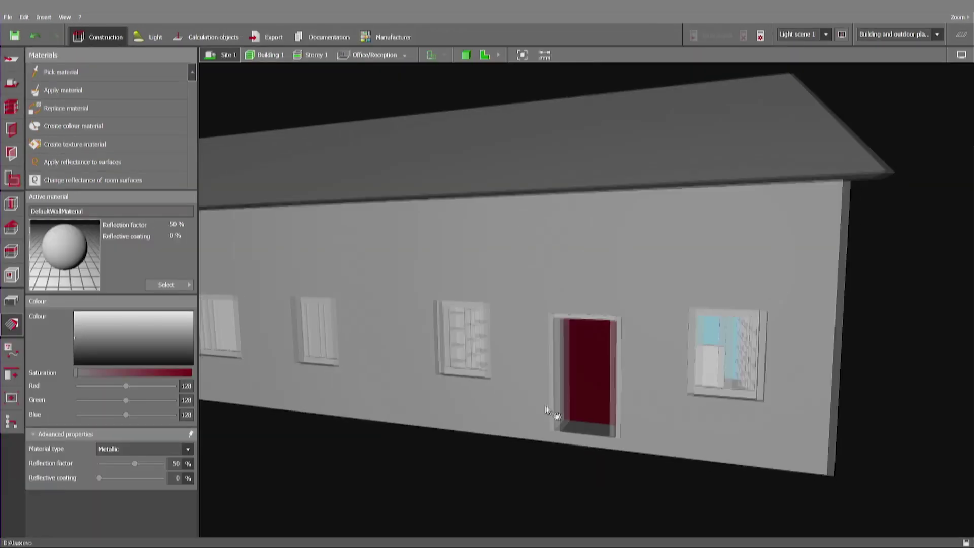
{"action": "left_click_drag", "start_coordinate": [502, 403], "coordinate": [513, 400]}
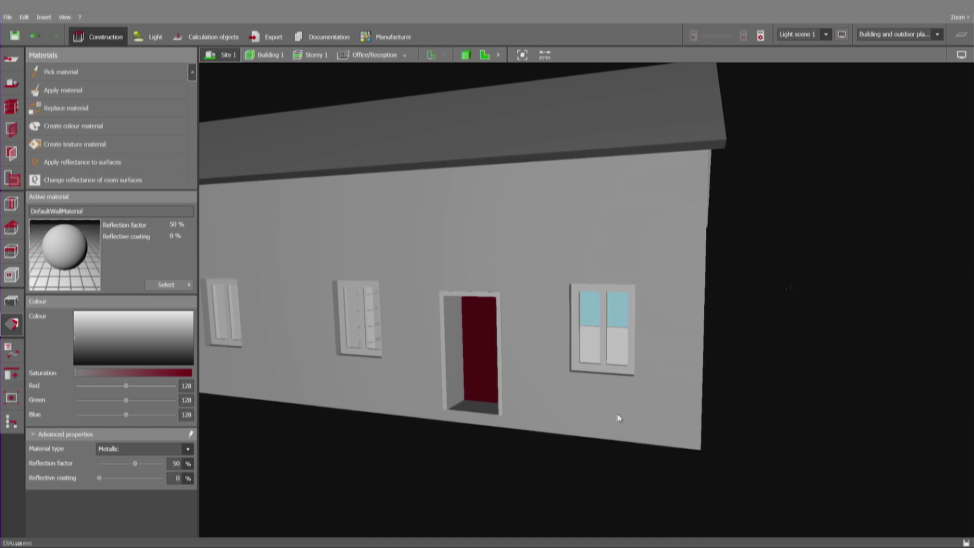
{"action": "left_click_drag", "start_coordinate": [618, 413], "coordinate": [581, 264]}
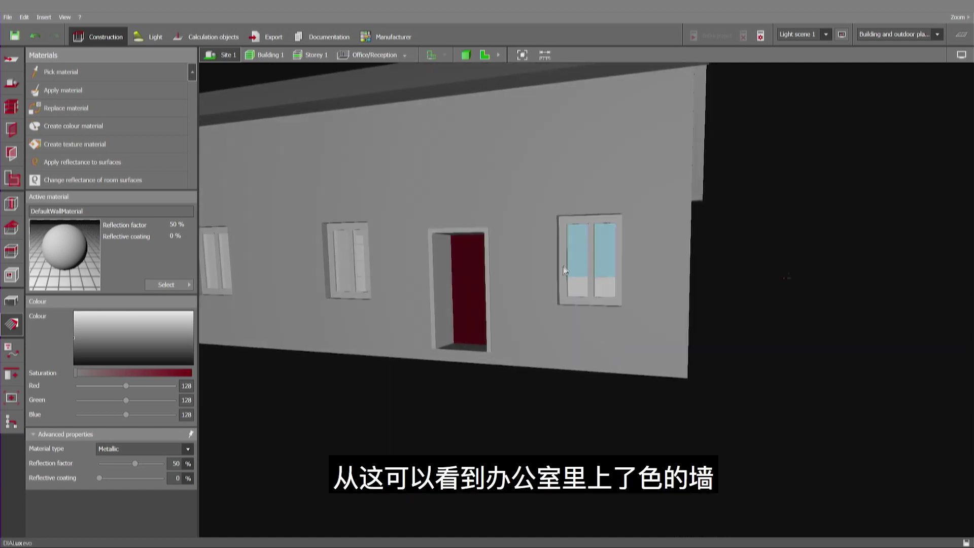
{"action": "left_click_drag", "start_coordinate": [564, 270], "coordinate": [558, 314]}
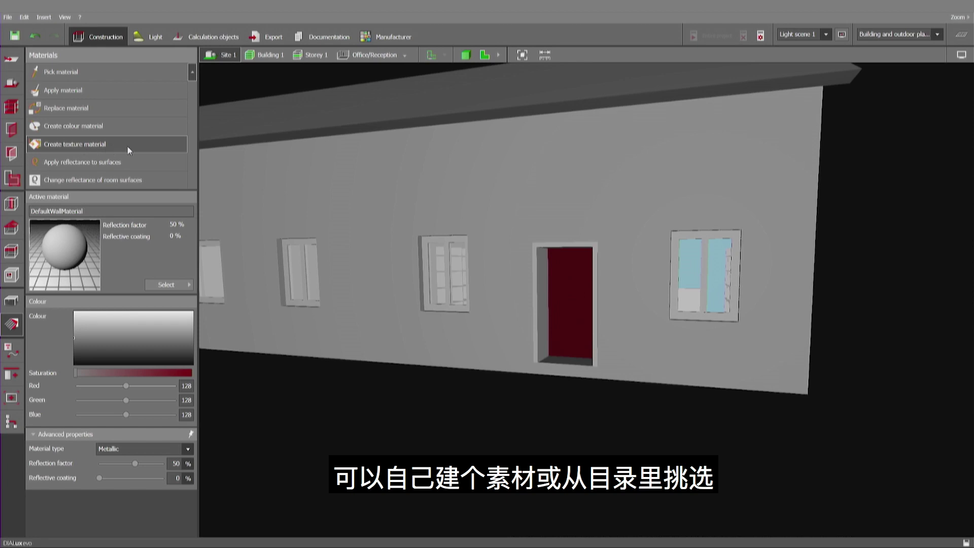
Search the material catalogue for 'stone' and drag Unshaped stone wall1 onto the front wall
{"action": "left_click", "coordinate": [167, 286]}
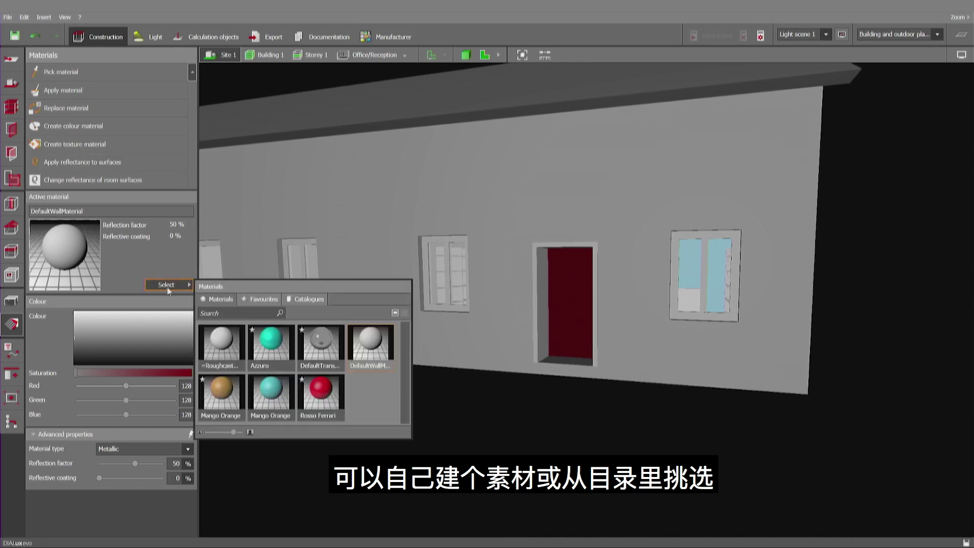
{"action": "left_click", "coordinate": [308, 300]}
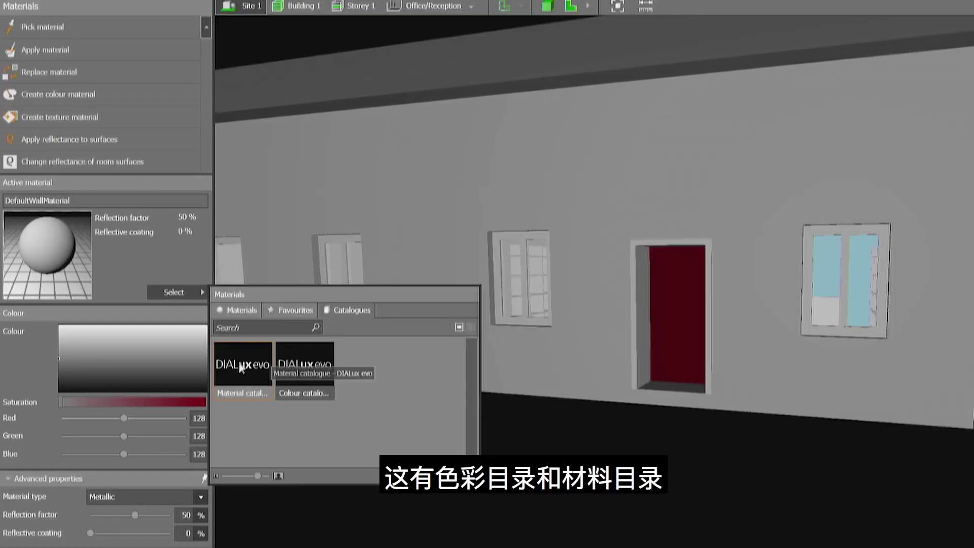
{"action": "left_click", "coordinate": [239, 367]}
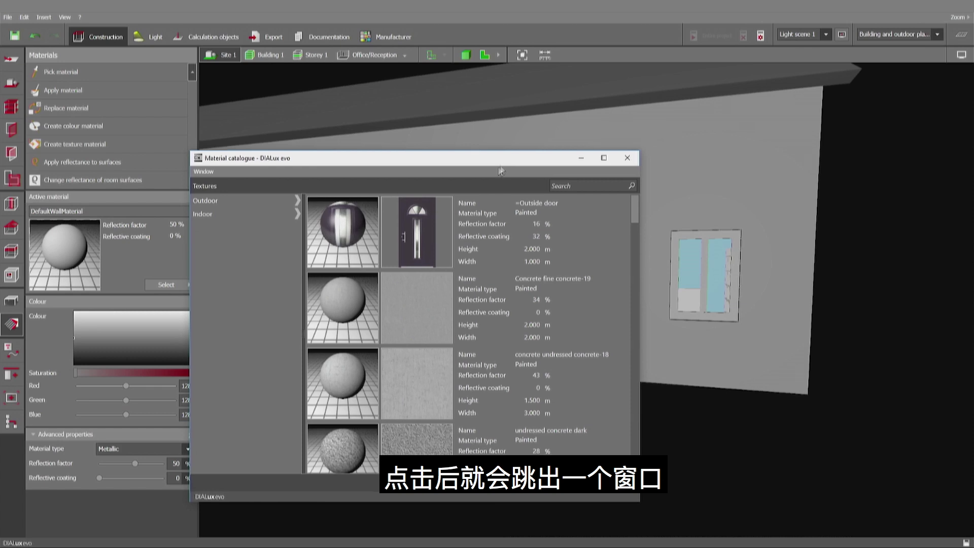
{"action": "left_click", "coordinate": [576, 186]}
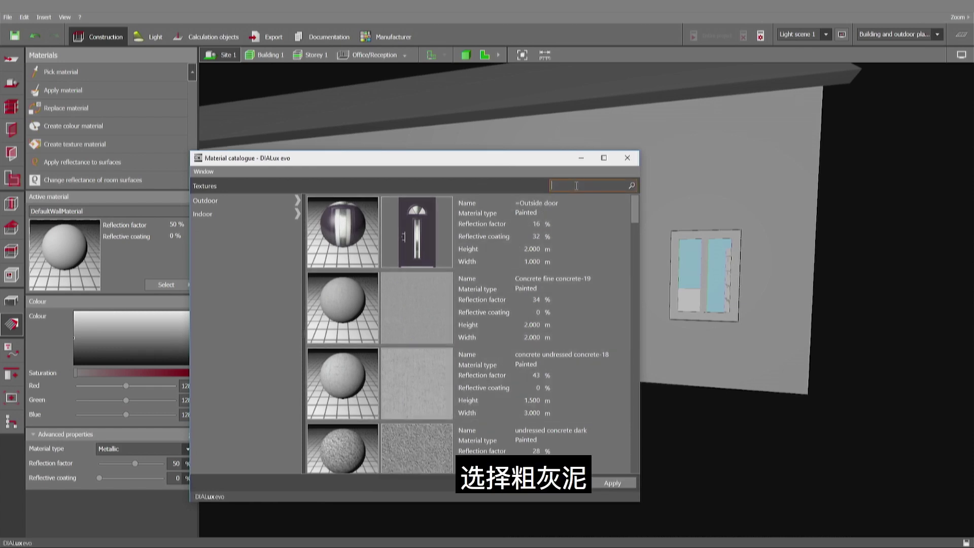
{"action": "type", "text": "plas"}
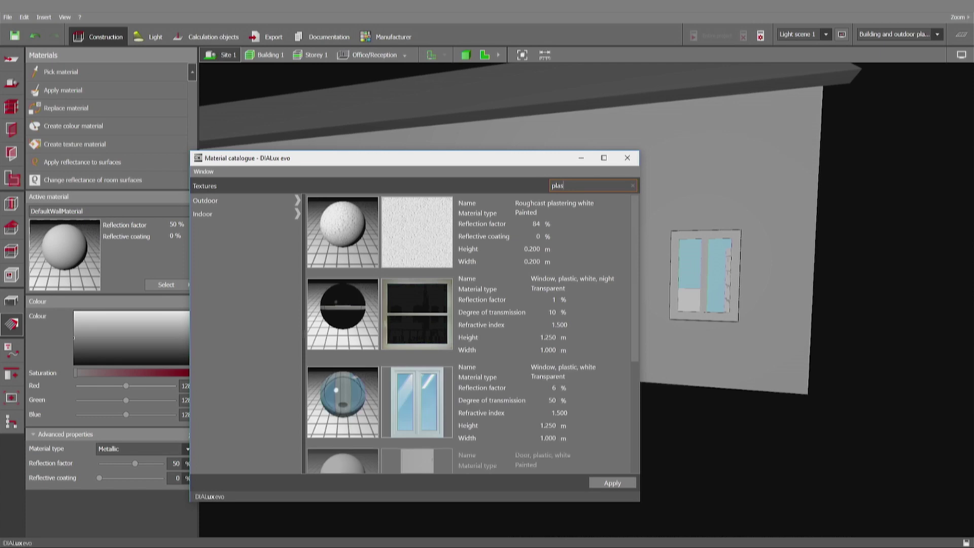
{"action": "key", "text": "ctrl+a"}
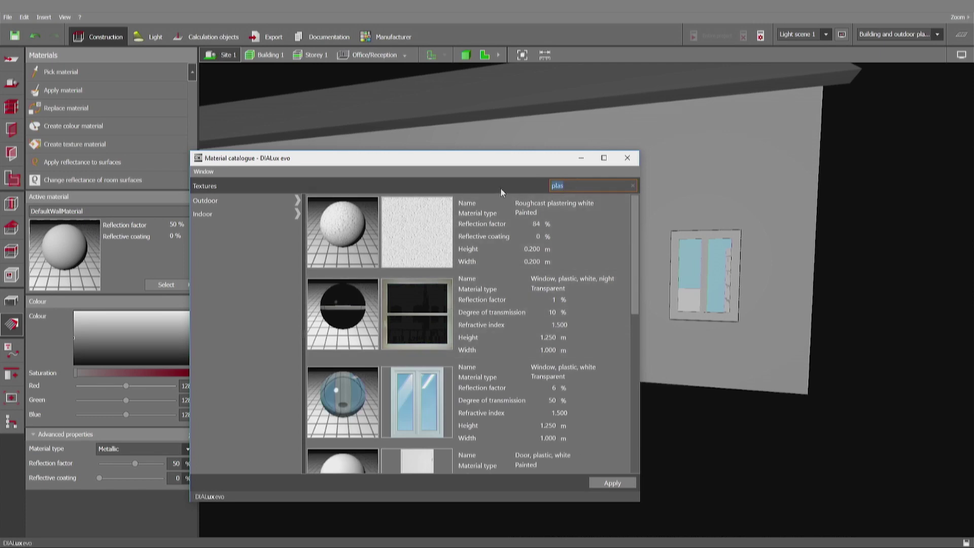
{"action": "type", "text": "stone"}
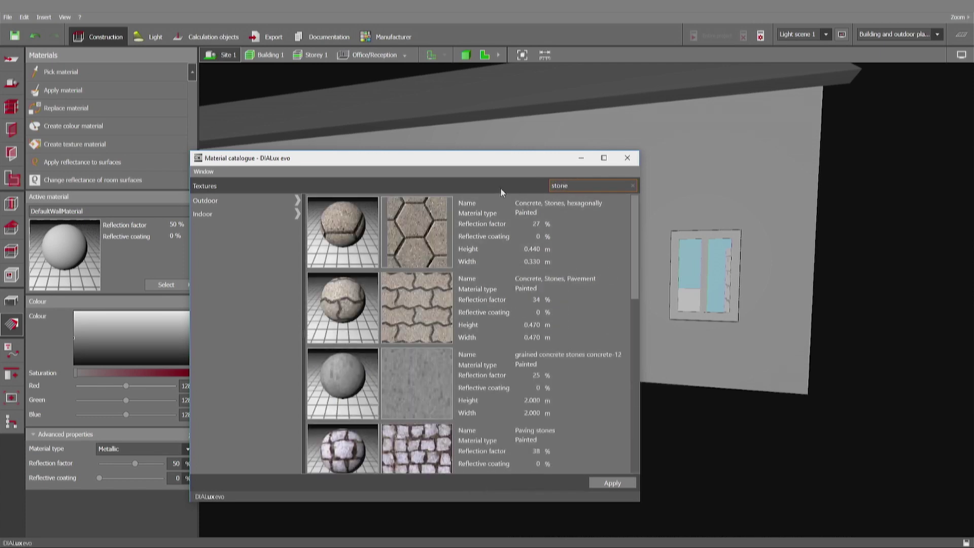
{"action": "left_click_drag", "start_coordinate": [634, 239], "coordinate": [643, 366]}
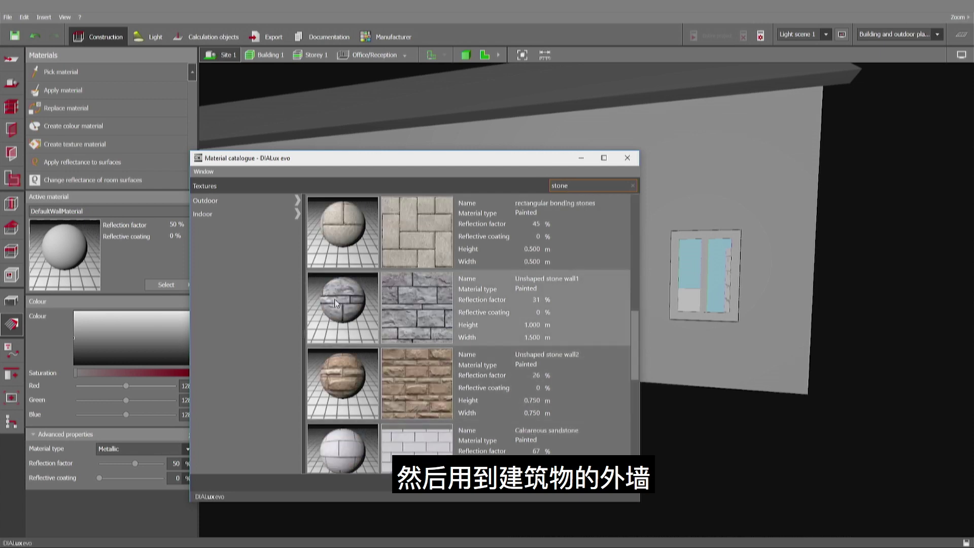
{"action": "left_click_drag", "start_coordinate": [335, 303], "coordinate": [724, 176]}
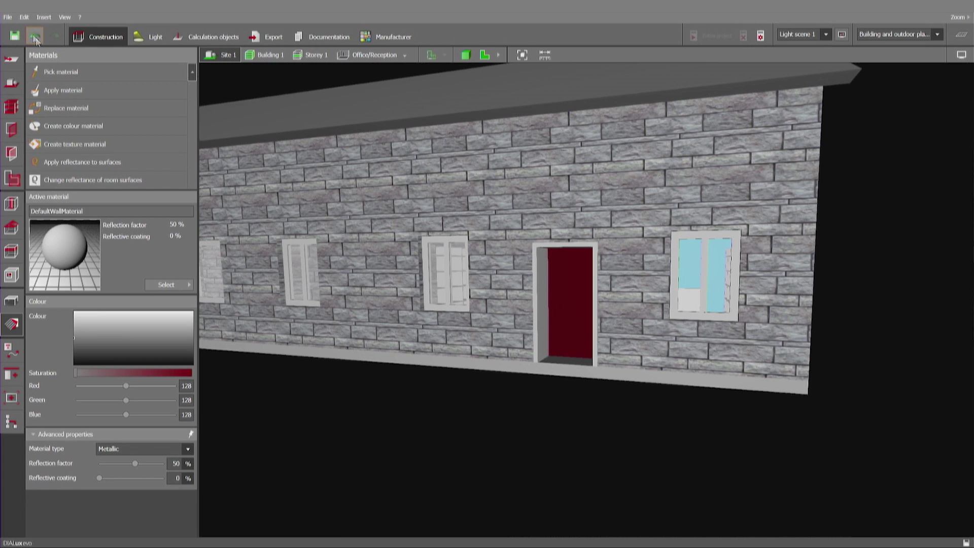
Undo the stone texture that spread onto the interior walls
{"action": "left_click", "coordinate": [315, 56]}
{"action": "left_click_drag", "start_coordinate": [420, 175], "coordinate": [425, 238]}
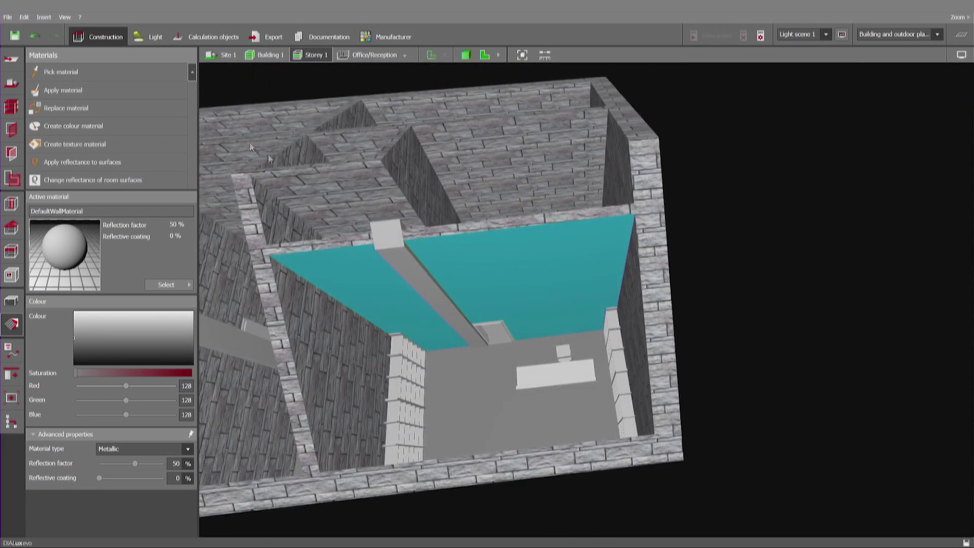
{"action": "left_click", "coordinate": [37, 39]}
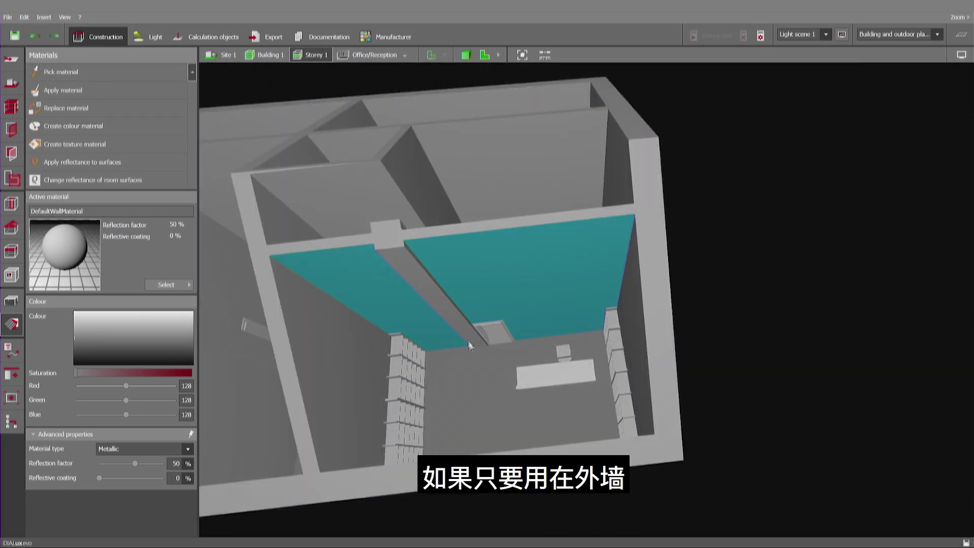
{"action": "left_click_drag", "start_coordinate": [470, 342], "coordinate": [400, 273]}
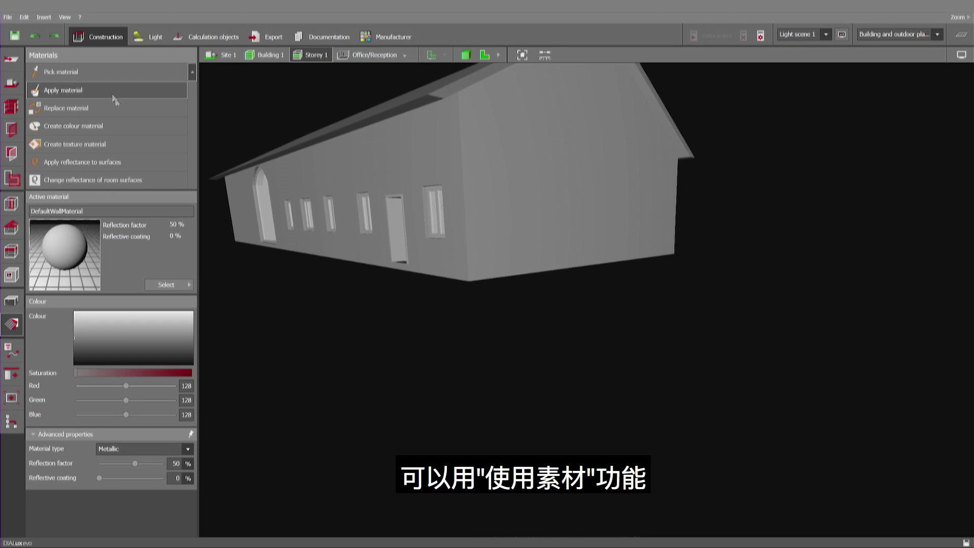
Make Unshaped stone wall1 active and apply it to the right gable and long side wall
{"action": "left_click", "coordinate": [185, 285]}
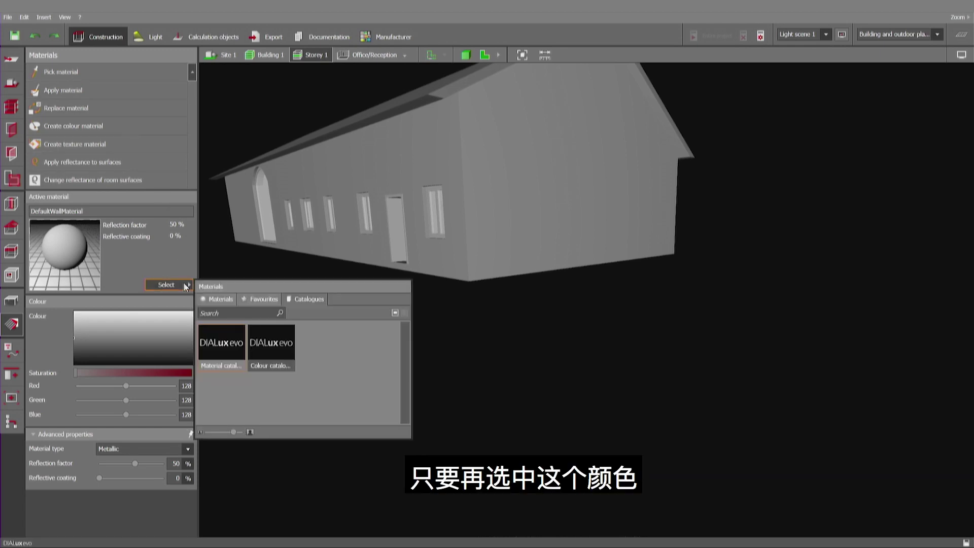
{"action": "left_click", "coordinate": [222, 297]}
{"action": "left_click", "coordinate": [376, 398]}
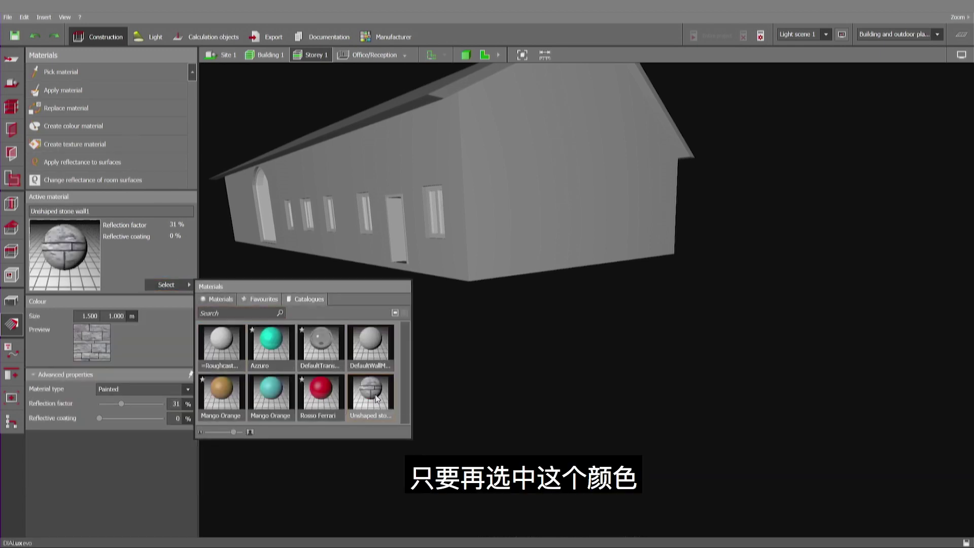
{"action": "left_click", "coordinate": [63, 90]}
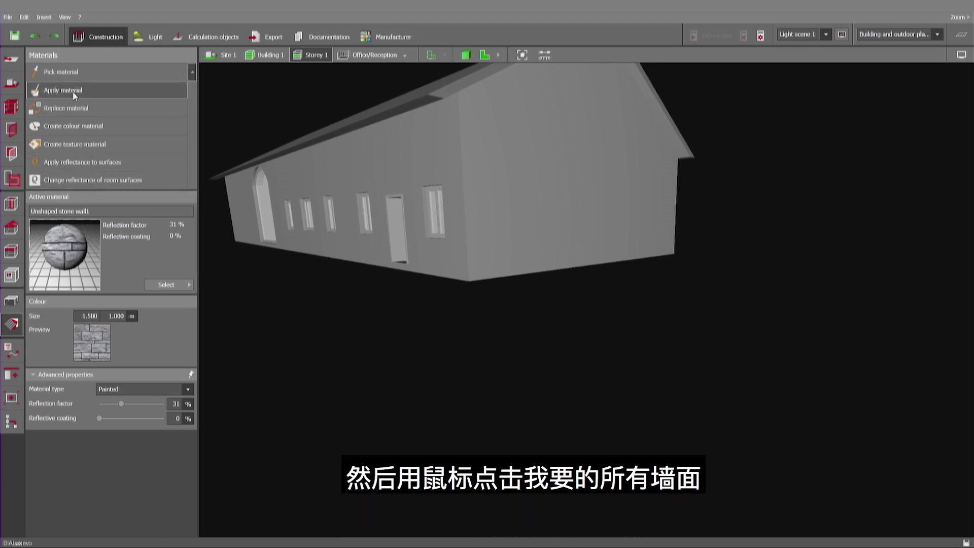
{"action": "left_click", "coordinate": [527, 135]}
{"action": "left_click", "coordinate": [449, 147]}
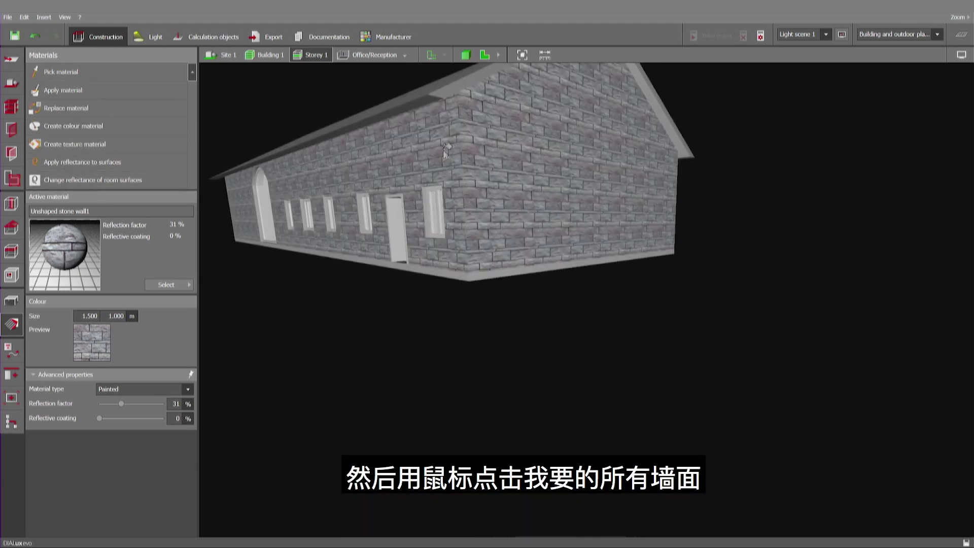
Apply Unshaped stone wall1 to the long front wall, other gable and remaining exterior face
{"action": "right_click_drag", "start_coordinate": [788, 244], "coordinate": [274, 294]}
{"action": "left_click", "coordinate": [63, 90]}
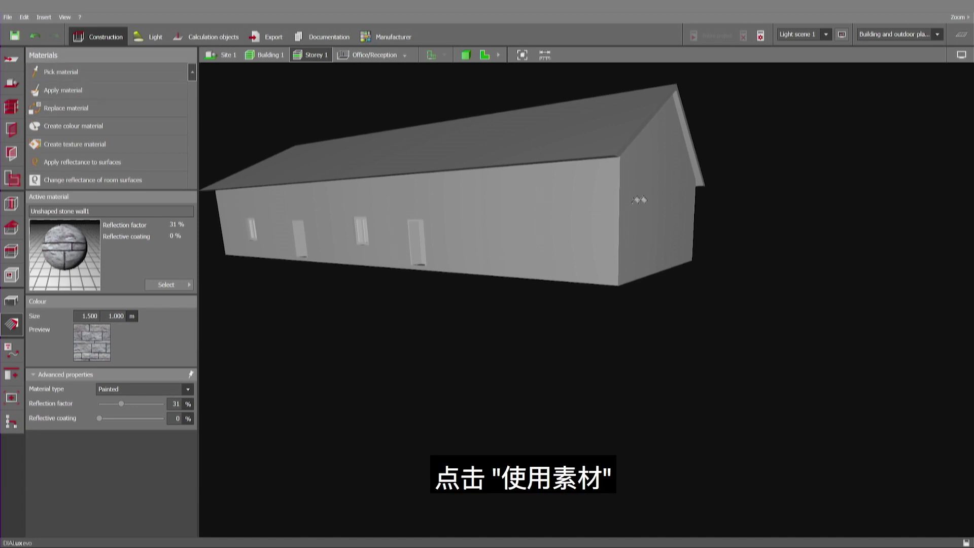
{"action": "left_click", "coordinate": [661, 197]}
{"action": "left_click", "coordinate": [548, 202]}
{"action": "left_click", "coordinate": [452, 183]}
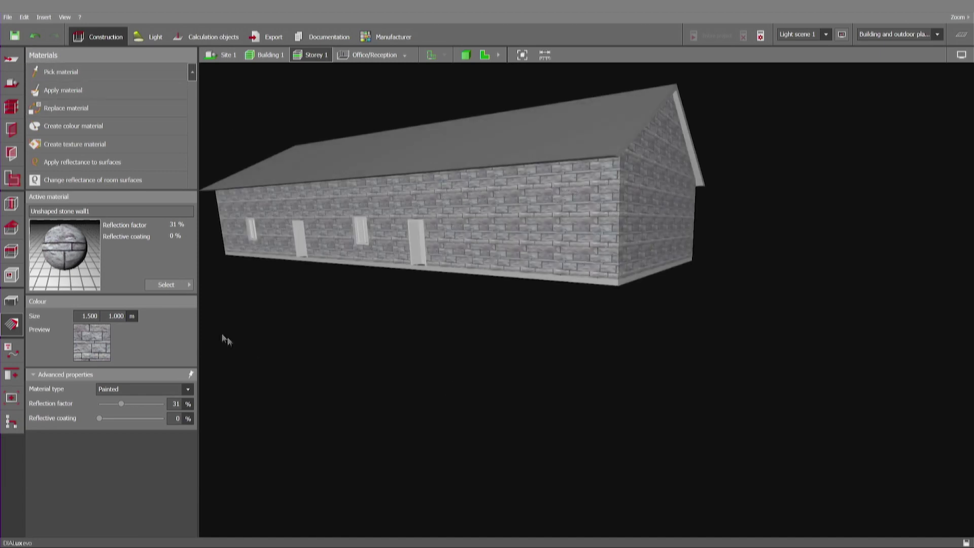
{"action": "left_click", "coordinate": [166, 284]}
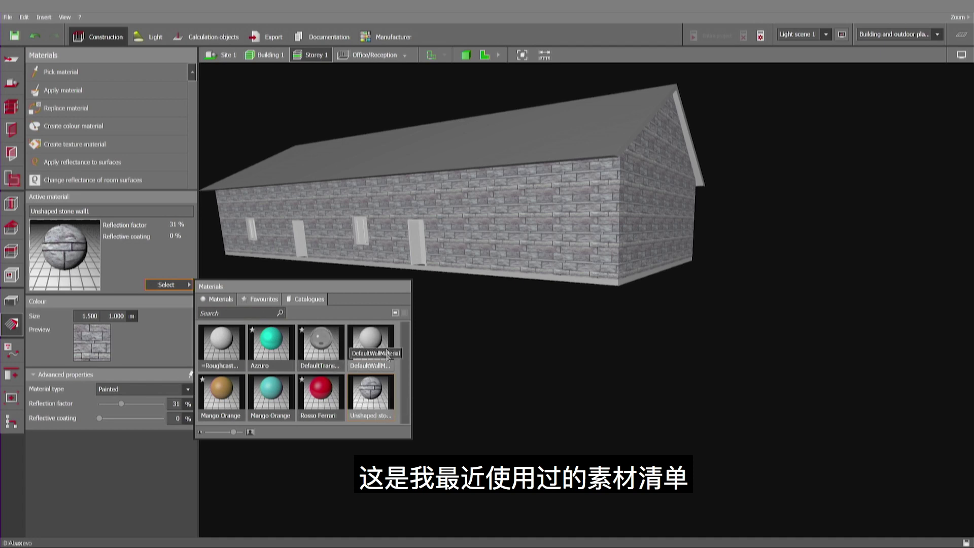
Clear the old stone search and browse the catalogue to Textures > Outdoor > Roof coverings
{"action": "left_click", "coordinate": [370, 342]}
{"action": "left_click", "coordinate": [179, 285]}
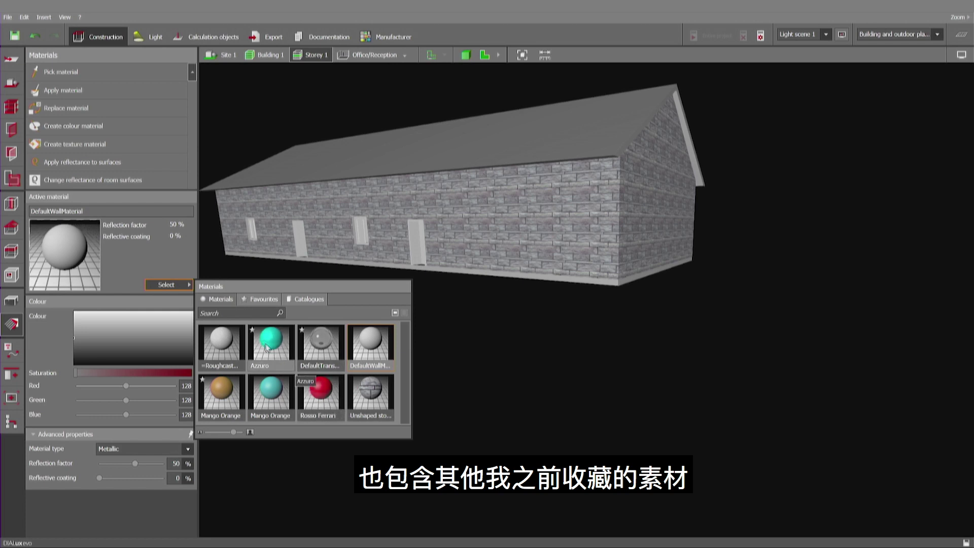
{"action": "left_click", "coordinate": [309, 298]}
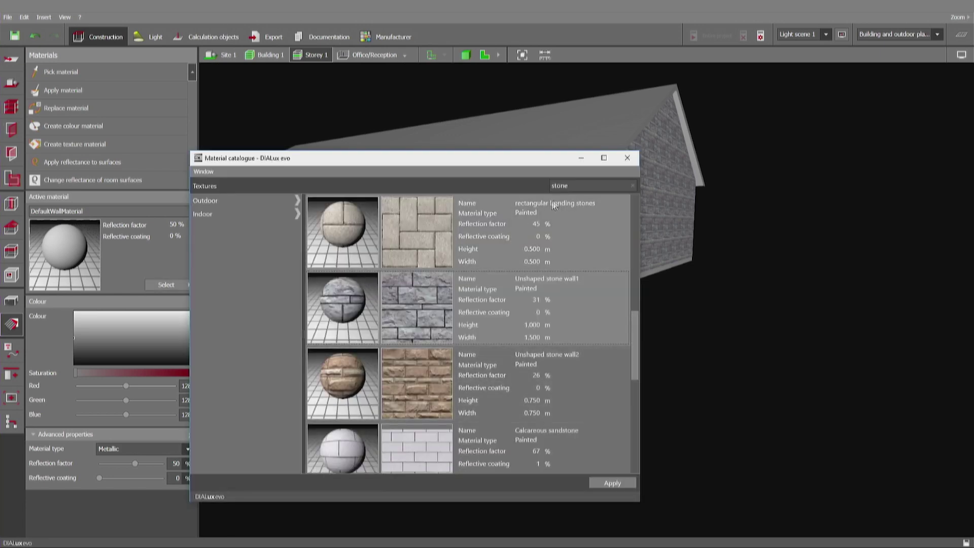
{"action": "left_click", "coordinate": [514, 185]}
{"action": "key", "text": "BackSpace"}
{"action": "left_click", "coordinate": [205, 200]}
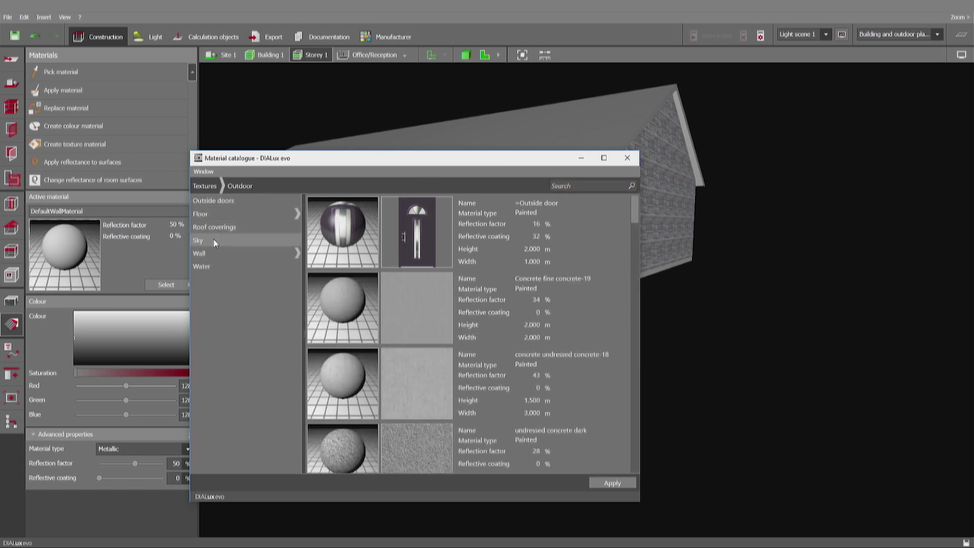
{"action": "left_click", "coordinate": [215, 228]}
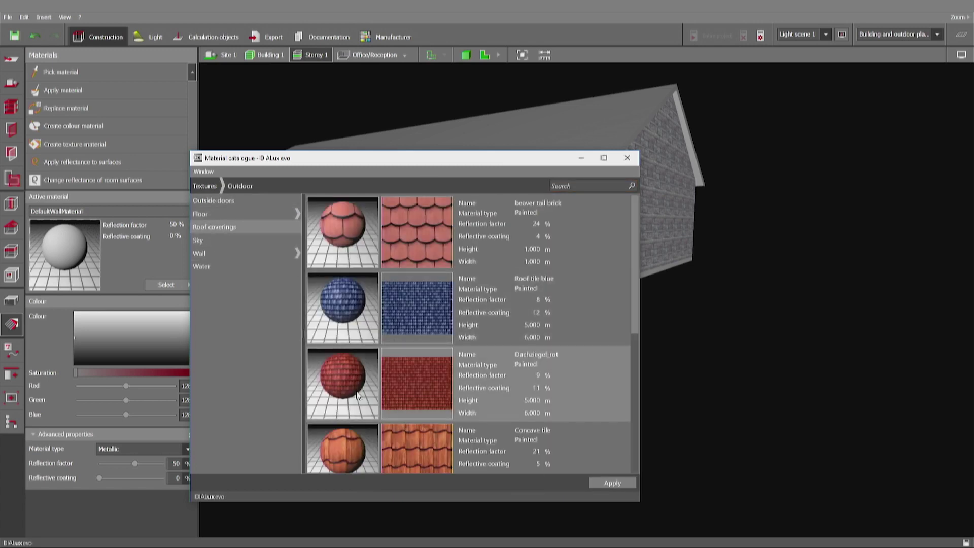
Apply the orange Concave tile texture to the roof's outer surface and view it from above
{"action": "scroll", "coordinate": [352, 442], "scroll_direction": "down", "scroll_amount": 1}
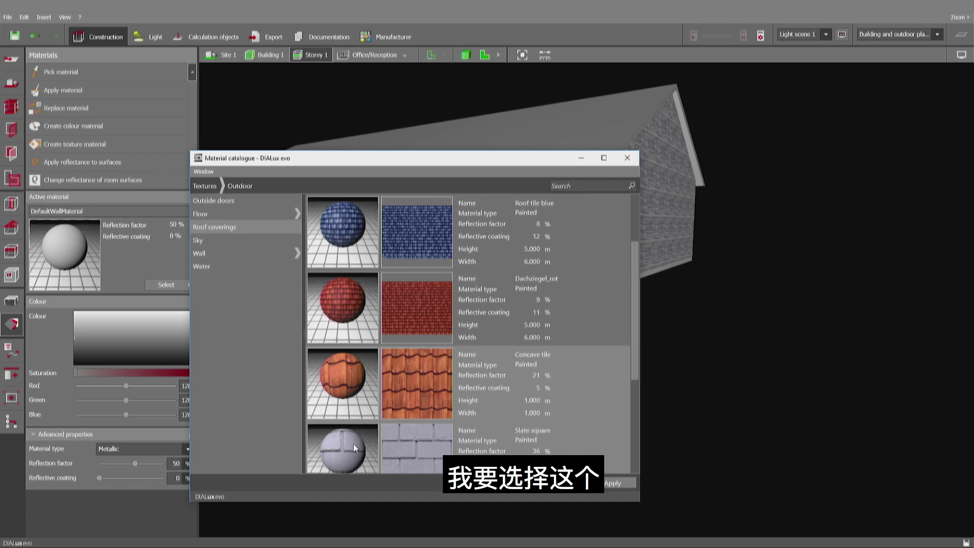
{"action": "left_click", "coordinate": [354, 380]}
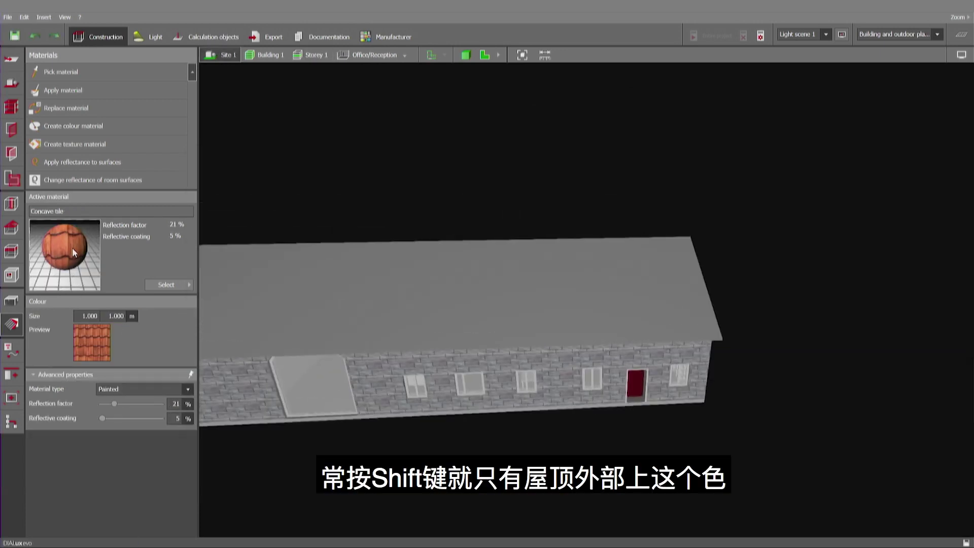
{"action": "left_click", "coordinate": [391, 308], "text": "shift"}
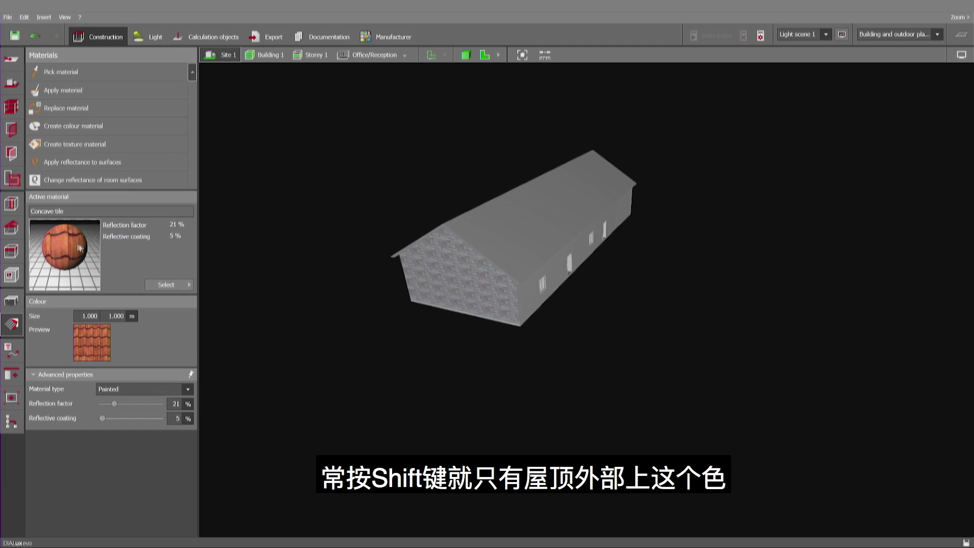
{"action": "left_click", "coordinate": [512, 256], "text": "shift"}
{"action": "mouse_move", "coordinate": [337, 276]}
{"action": "right_mouse_down"}
{"action": "mouse_move", "coordinate": [423, 287]}
{"action": "mouse_move", "coordinate": [510, 276]}
{"action": "mouse_move", "coordinate": [516, 243]}
{"action": "mouse_move", "coordinate": [503, 222]}
{"action": "mouse_move", "coordinate": [568, 236]}
{"action": "mouse_move", "coordinate": [526, 276]}
{"action": "mouse_move", "coordinate": [484, 276]}
{"action": "right_mouse_up"}
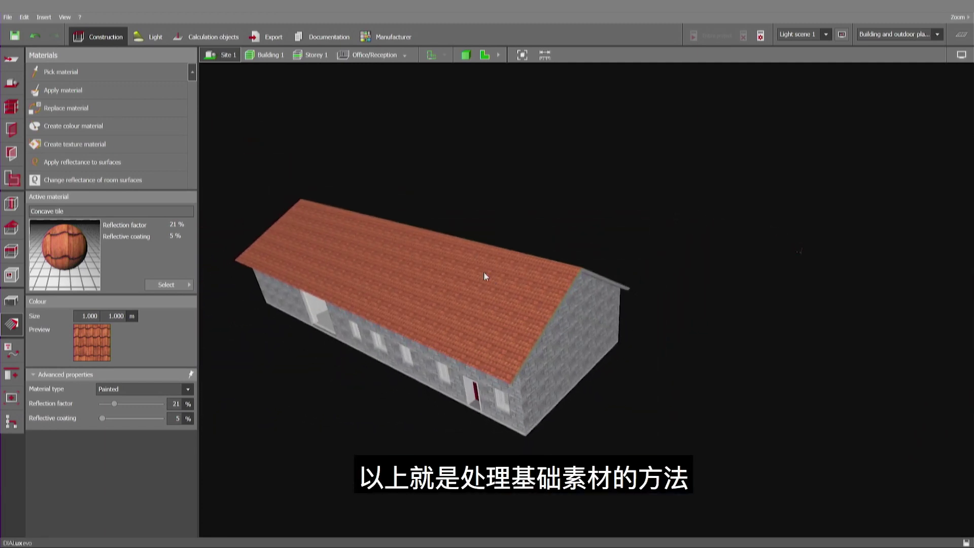